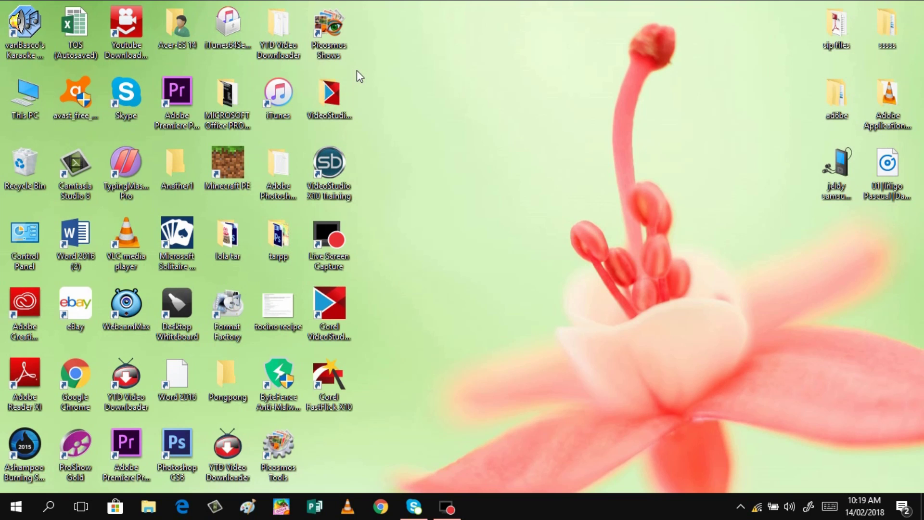
- Launch Word 2016, create a blank document, and show the Layout settings
{"action": "left_click", "coordinate": [82, 255]}
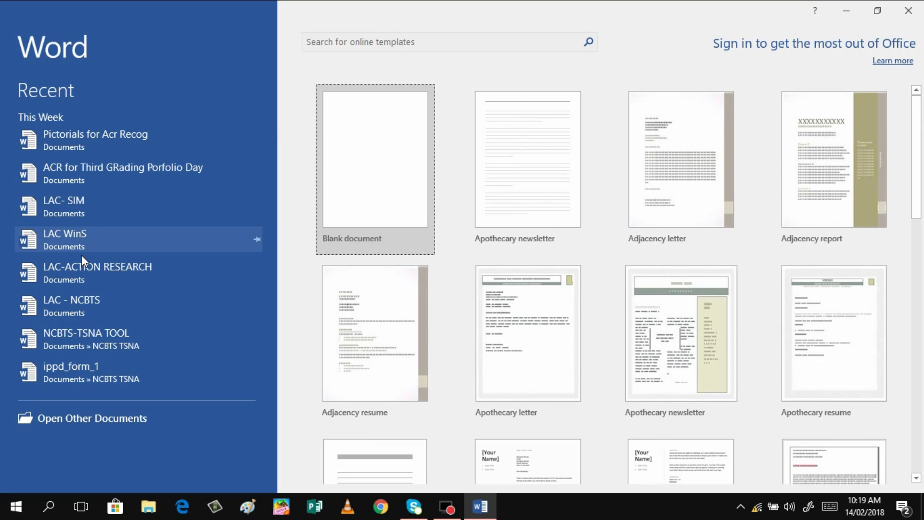
{"action": "left_click", "coordinate": [350, 185]}
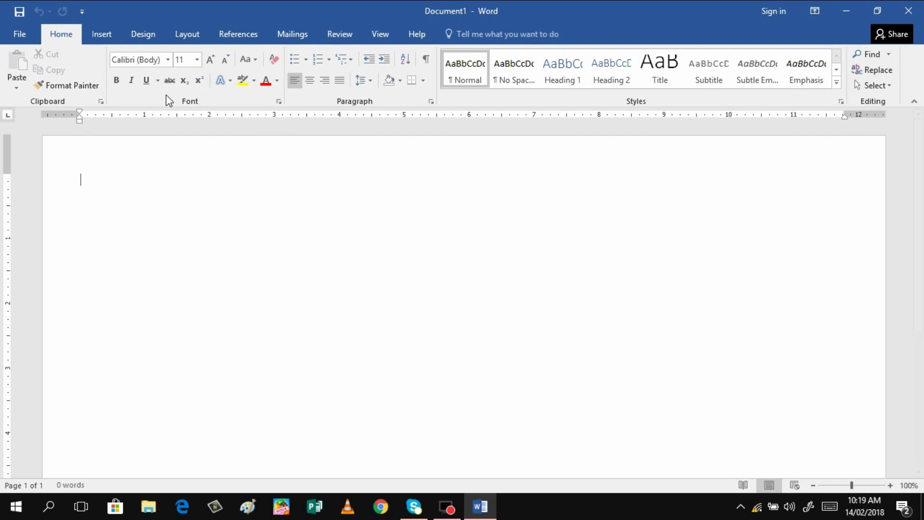
{"action": "left_click", "coordinate": [193, 31]}
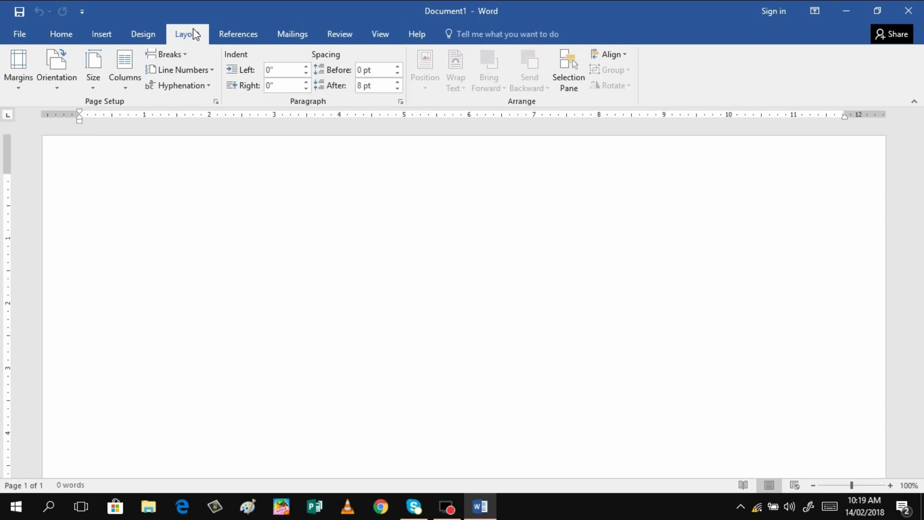
- Set Portrait orientation and Letter 8 1/2 x 11 in paper size on the Layout tab
{"action": "left_click", "coordinate": [58, 89]}
{"action": "left_click", "coordinate": [56, 108]}
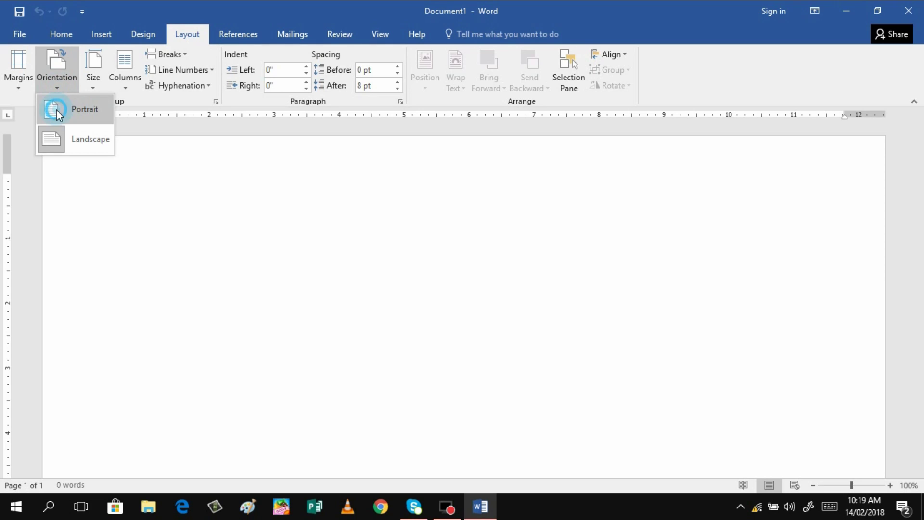
{"action": "left_click", "coordinate": [95, 89]}
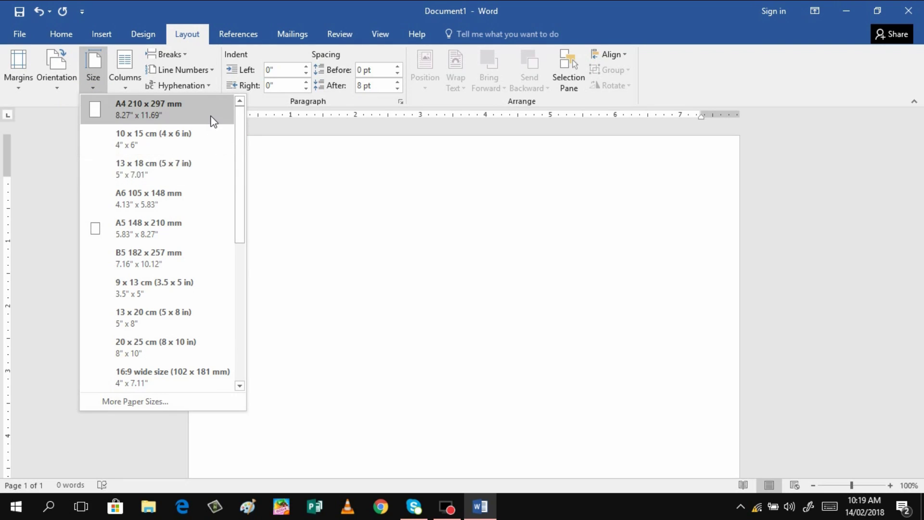
{"action": "left_click", "coordinate": [239, 386]}
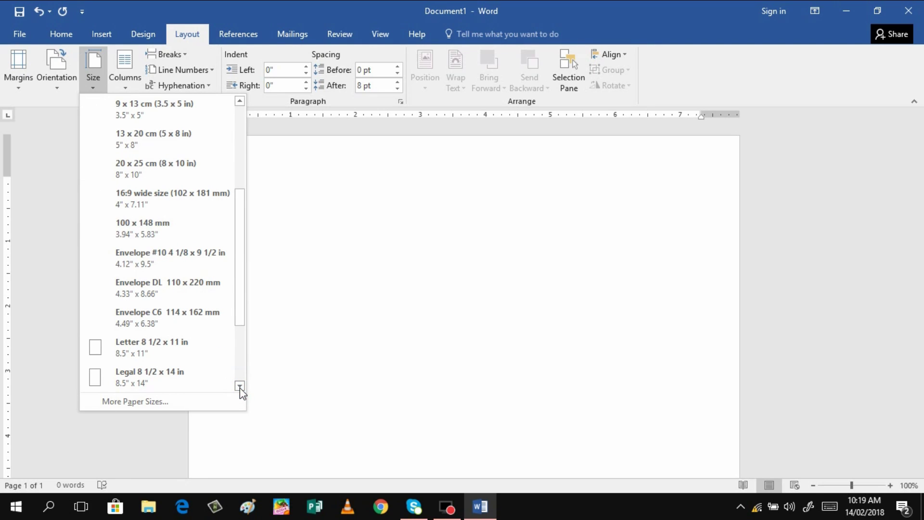
{"action": "left_click", "coordinate": [164, 341]}
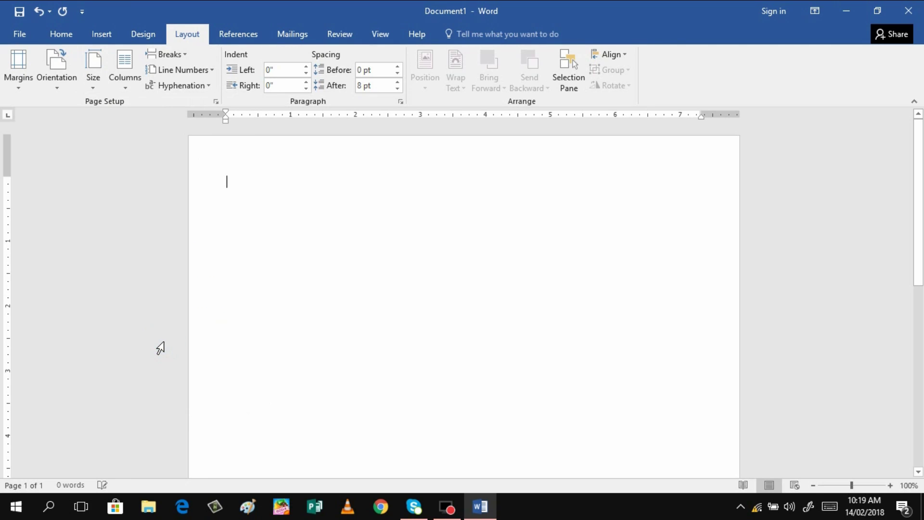
- In Custom Margins, set Top 0.5" and Left, Bottom, Right 1", then apply
{"action": "left_click", "coordinate": [22, 85]}
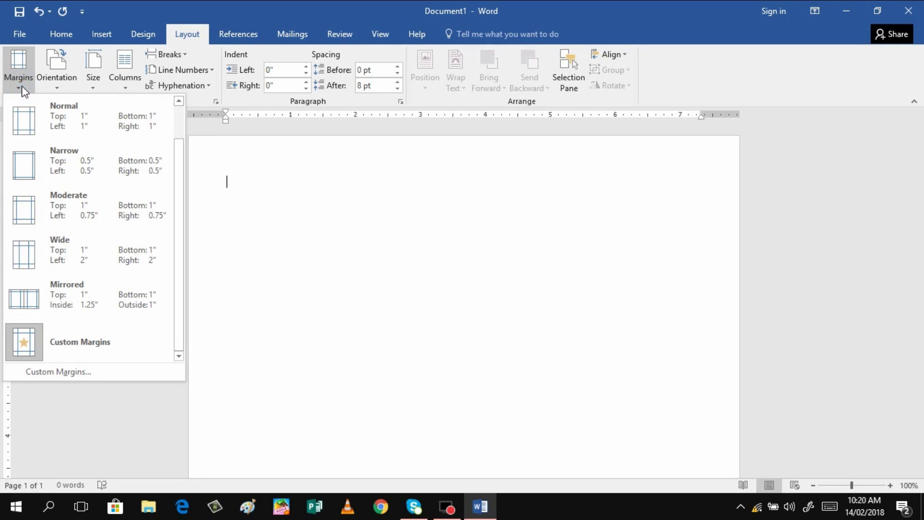
{"action": "left_click", "coordinate": [80, 372]}
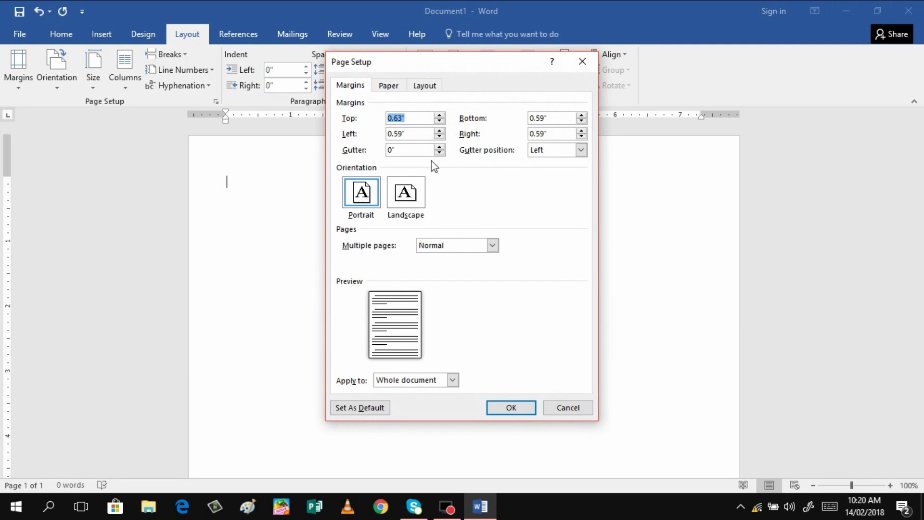
{"action": "left_click", "coordinate": [441, 122]}
{"action": "left_click", "coordinate": [440, 121]}
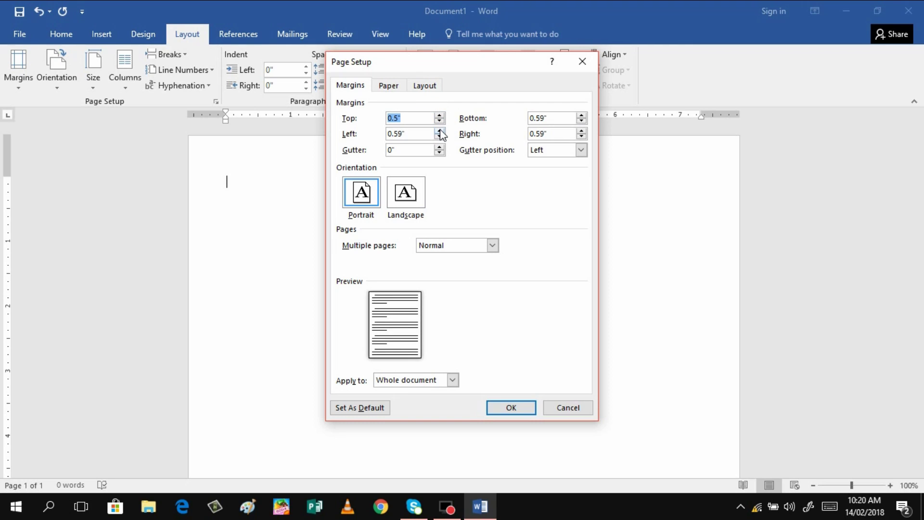
{"action": "left_click", "coordinate": [440, 130]}
{"action": "left_click", "coordinate": [440, 130]}
{"action": "left_click", "coordinate": [440, 131]}
{"action": "left_click", "coordinate": [440, 130]}
{"action": "left_click", "coordinate": [440, 130]}
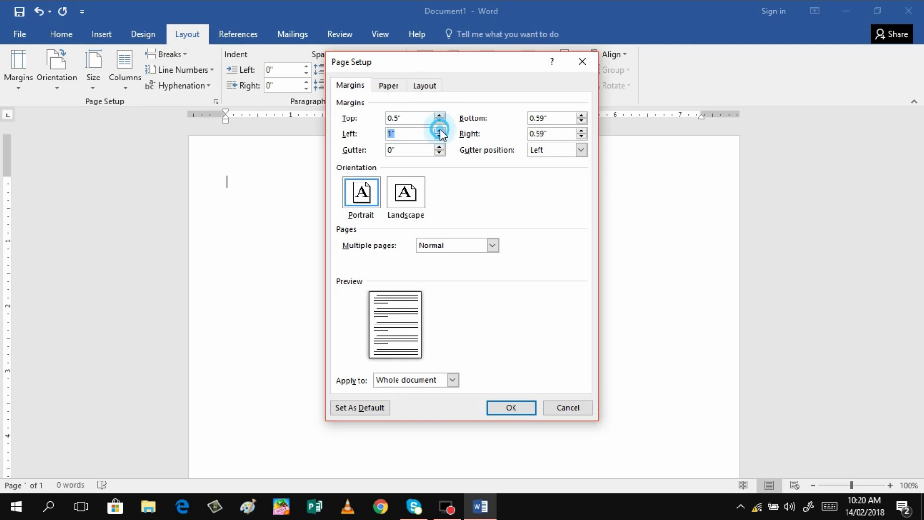
{"action": "left_click", "coordinate": [582, 116]}
{"action": "left_click", "coordinate": [583, 115]}
{"action": "left_click", "coordinate": [582, 115]}
{"action": "left_click", "coordinate": [582, 116]}
{"action": "left_click", "coordinate": [582, 116]}
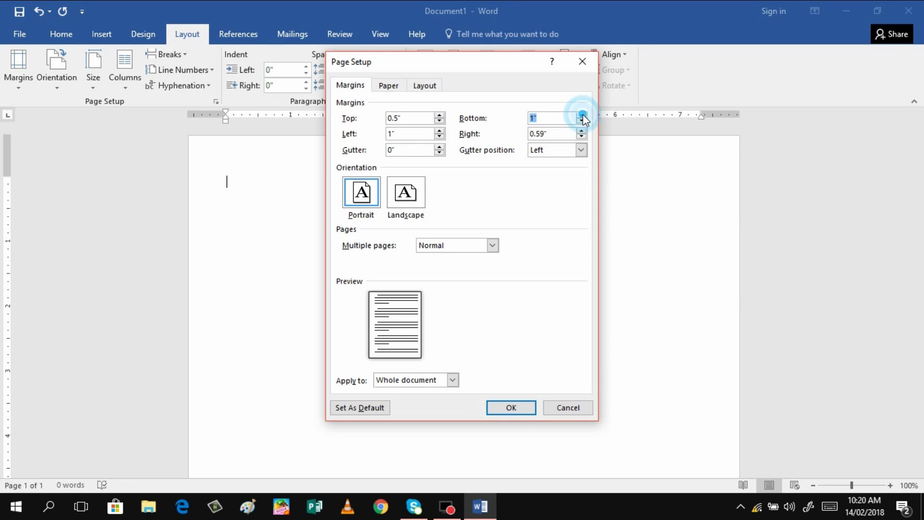
{"action": "left_click", "coordinate": [582, 131]}
{"action": "left_click", "coordinate": [583, 131]}
{"action": "left_click", "coordinate": [582, 131]}
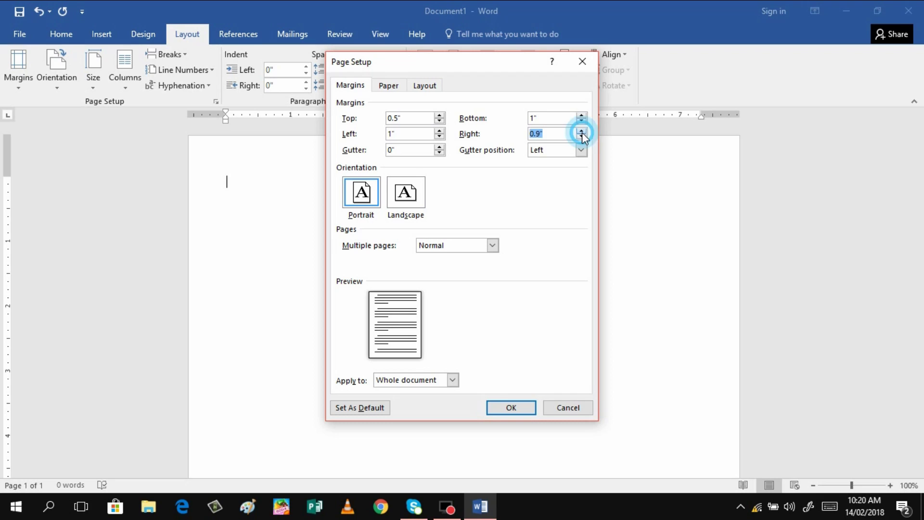
{"action": "left_click", "coordinate": [583, 131]}
{"action": "left_click", "coordinate": [582, 131]}
{"action": "left_click", "coordinate": [502, 409]}
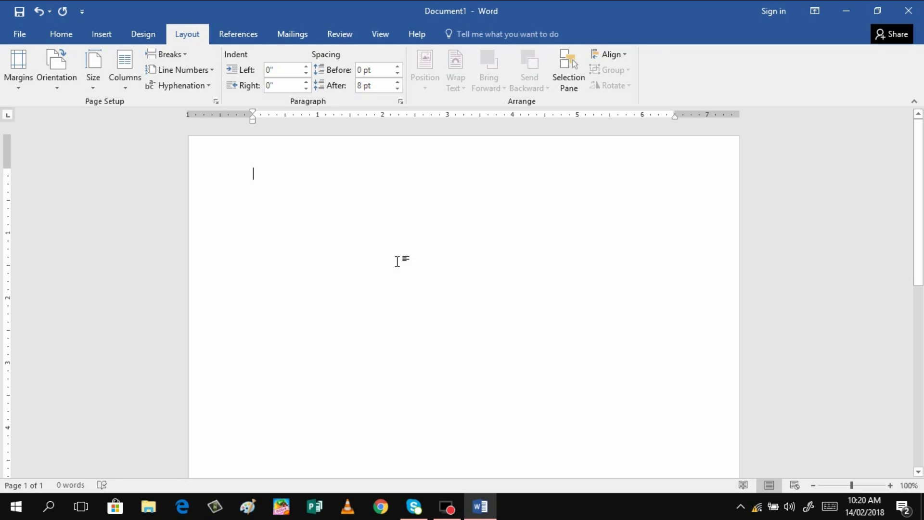
- On the Home tab, switch the font to Maiandra GD and grow it to 12 pt
{"action": "left_click", "coordinate": [62, 34]}
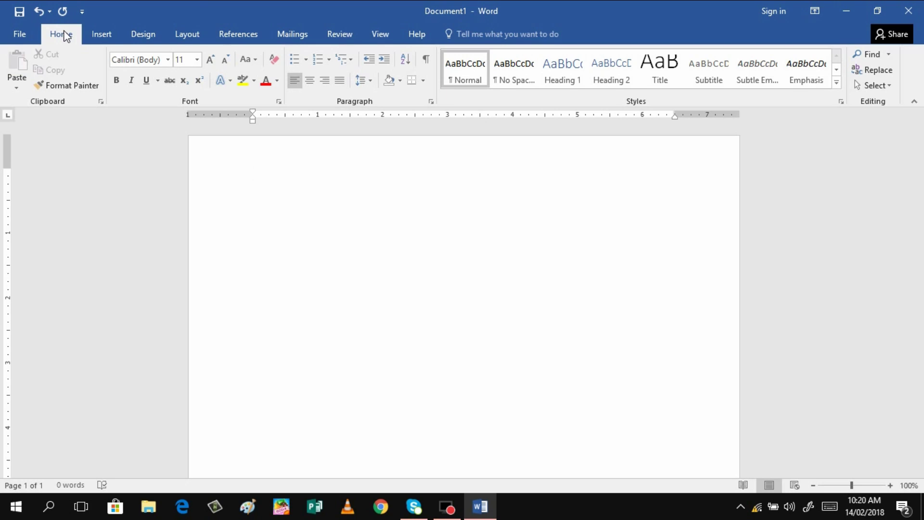
{"action": "left_click", "coordinate": [169, 59]}
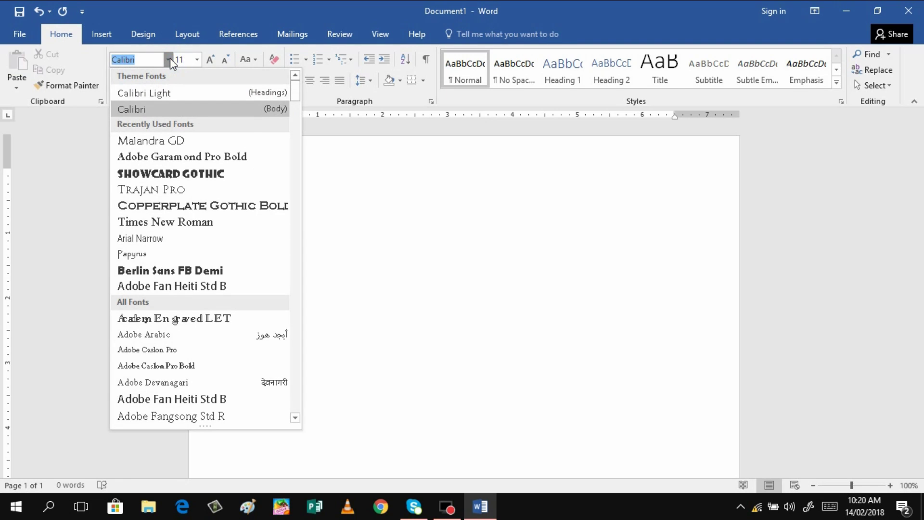
{"action": "left_click", "coordinate": [170, 140]}
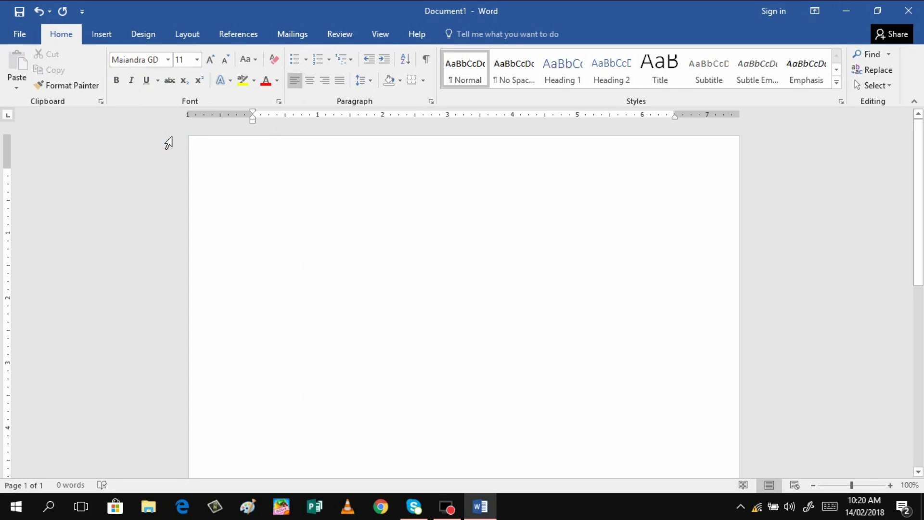
{"action": "left_click", "coordinate": [211, 60]}
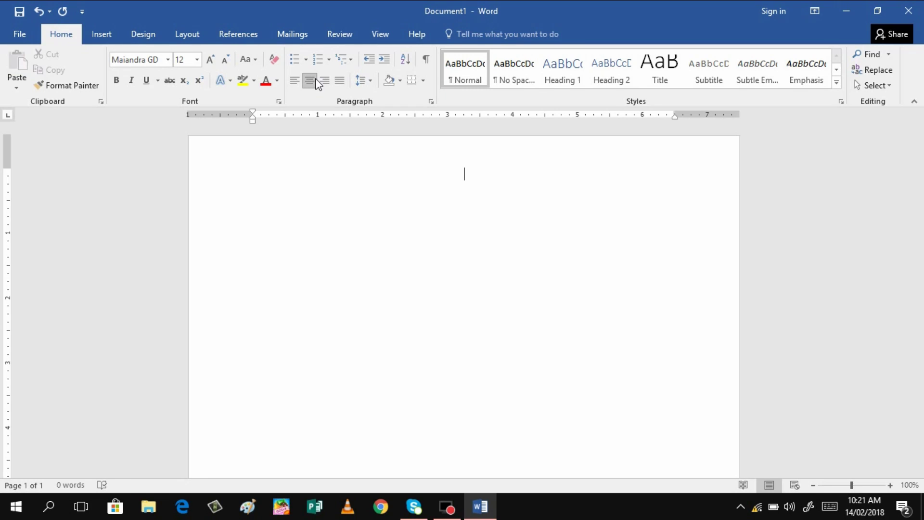
- Type the heading ALLIANCE IN MOTION GLOBAL, then the company's street address line, ending with a new line
{"action": "key", "text": "Caps_Lock"}
{"action": "type", "text": "ALLIANCE IN MOTION "}
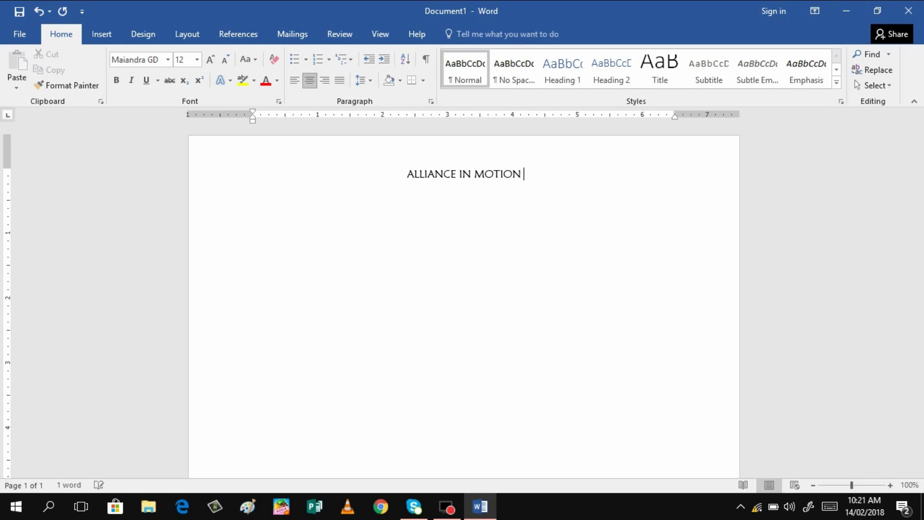
{"action": "type", "text": "GLOBAL"}
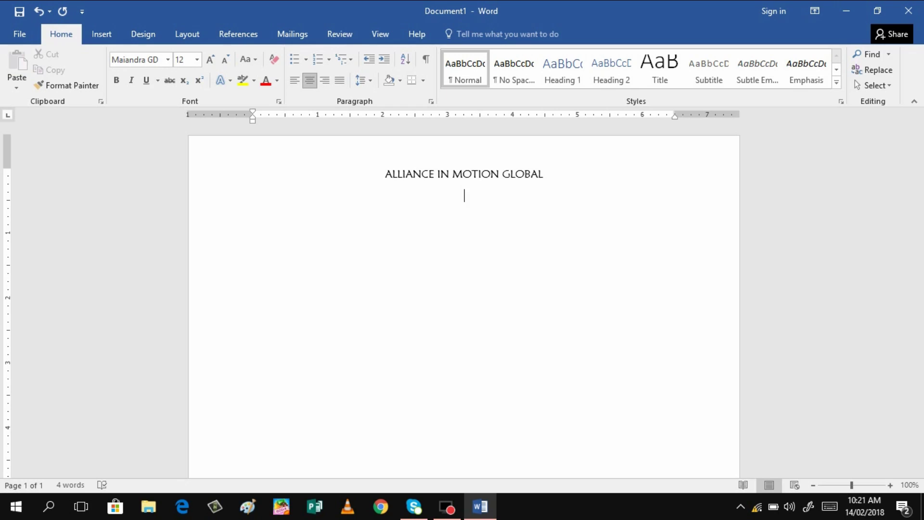
{"action": "type", "text": "215 sAMPAGUI"}
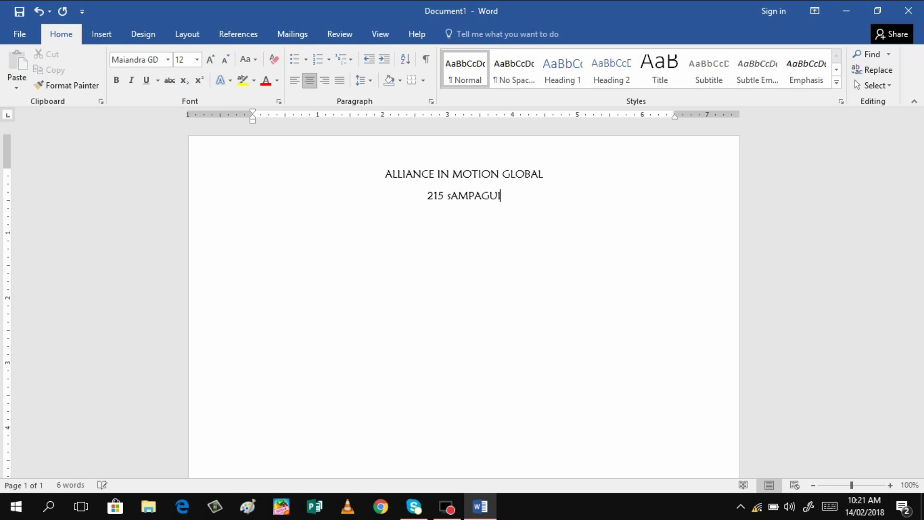
{"action": "type", "text": "TA St. "}
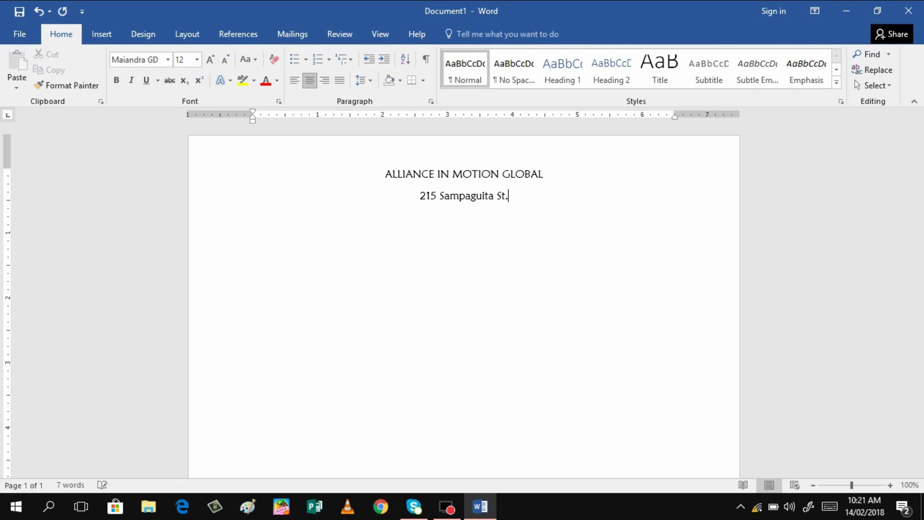
{"action": "type", "text": "San Pablo"}
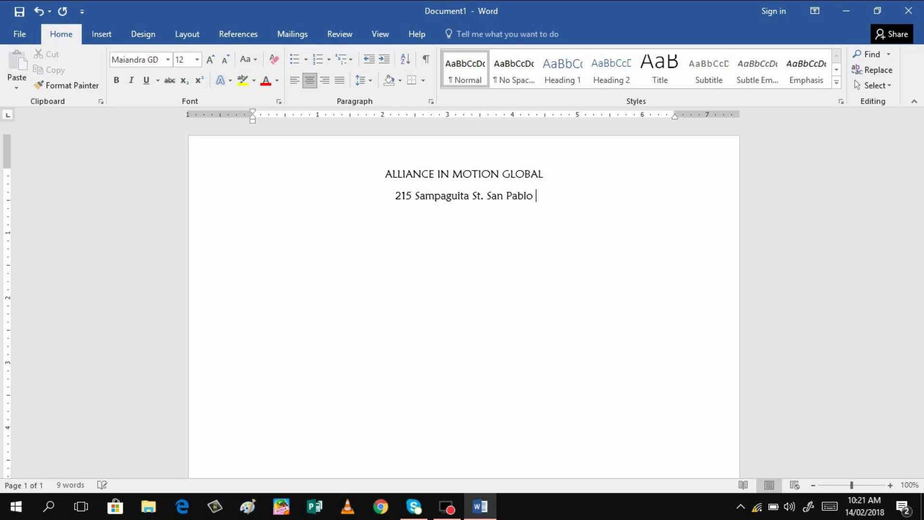
{"action": "type", "text": " Catba;p"}
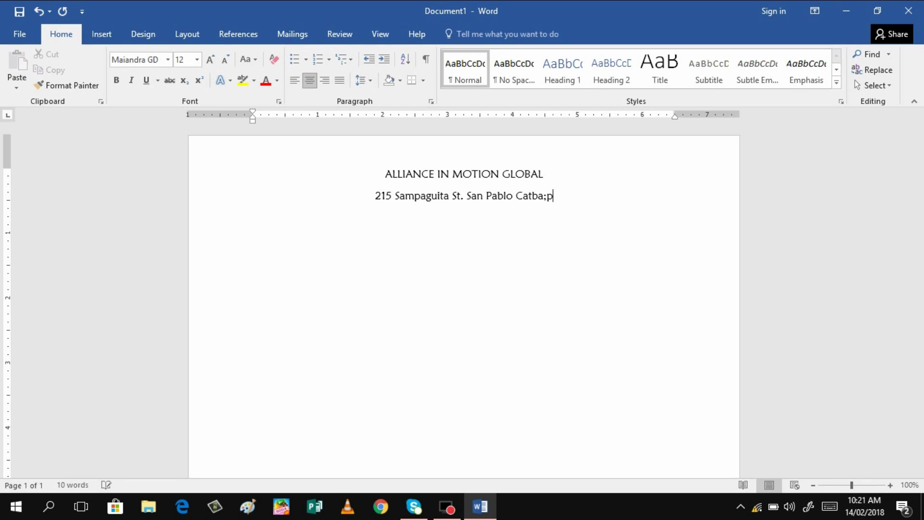
{"action": "key", "text": "BackSpace"}
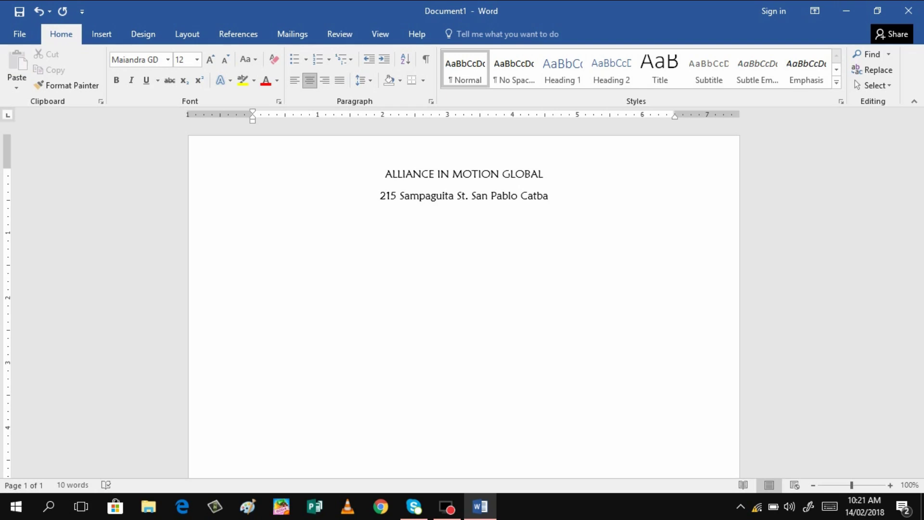
{"action": "type", "text": "log"}
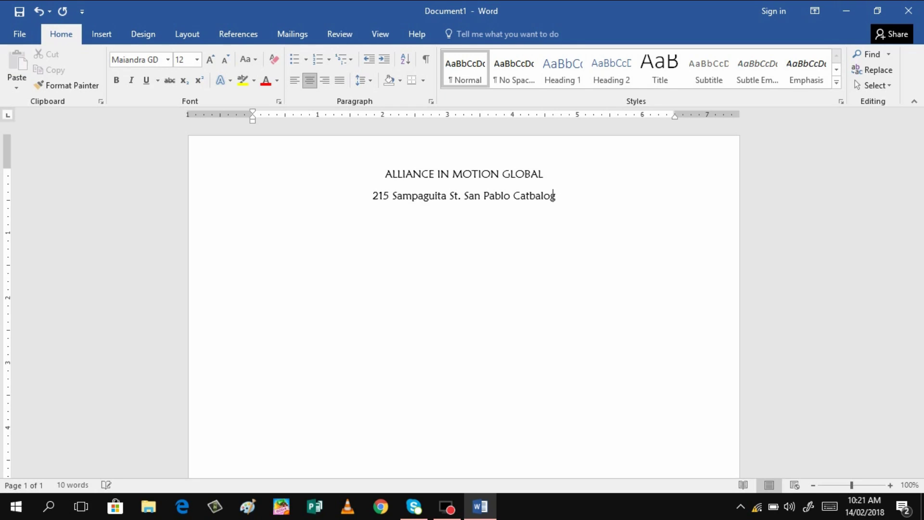
{"action": "type", "text": "an City"}
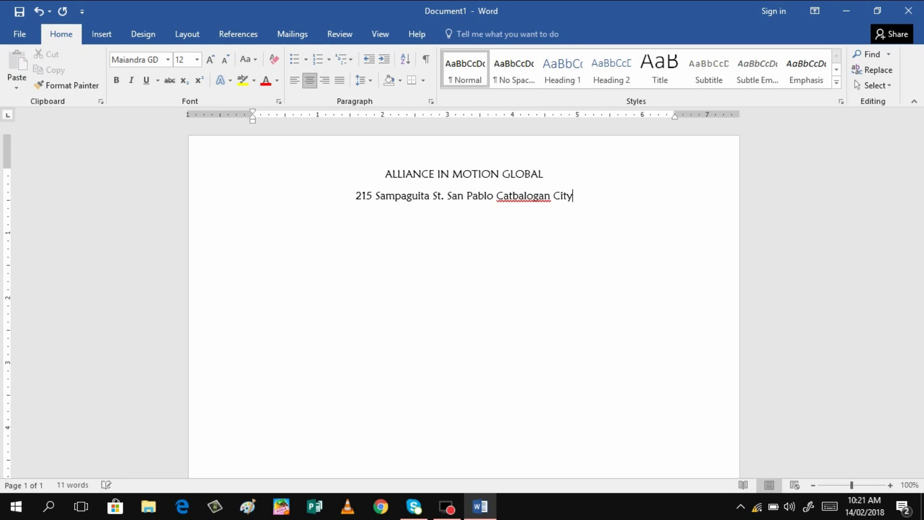
{"action": "type", "text": ", Samar"}
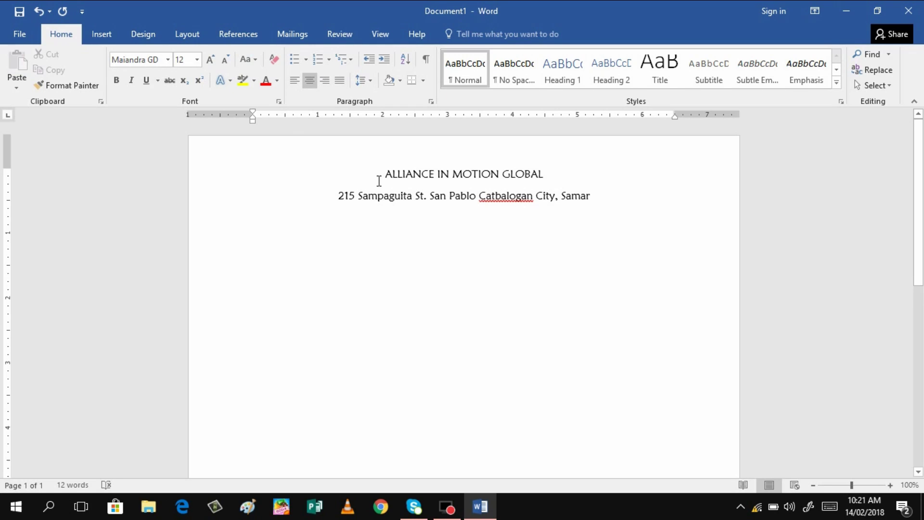
{"action": "key", "text": "Return"}
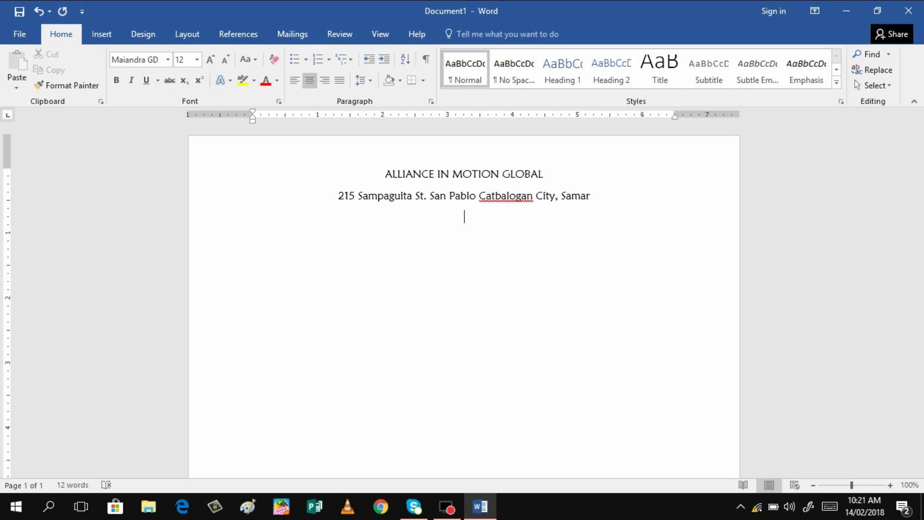
- Add a 'Tel. #:' line with the company's phone number and a 'Fax Number:' line with its fax number
{"action": "type", "text": "Tel. #:  251-2999"}
{"action": "key", "text": "Return"}
{"action": "type", "text": "F"}
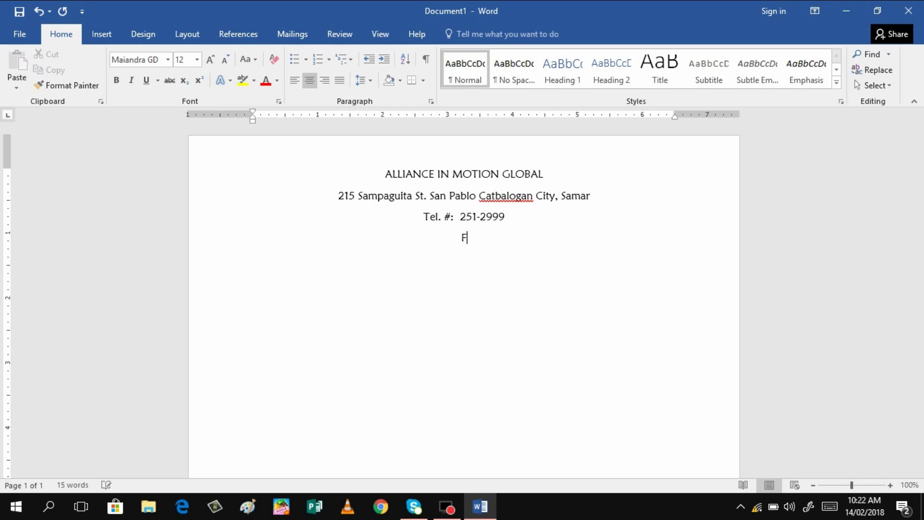
{"action": "type", "text": "ax Number:"}
{"action": "type", "text": "251-"}
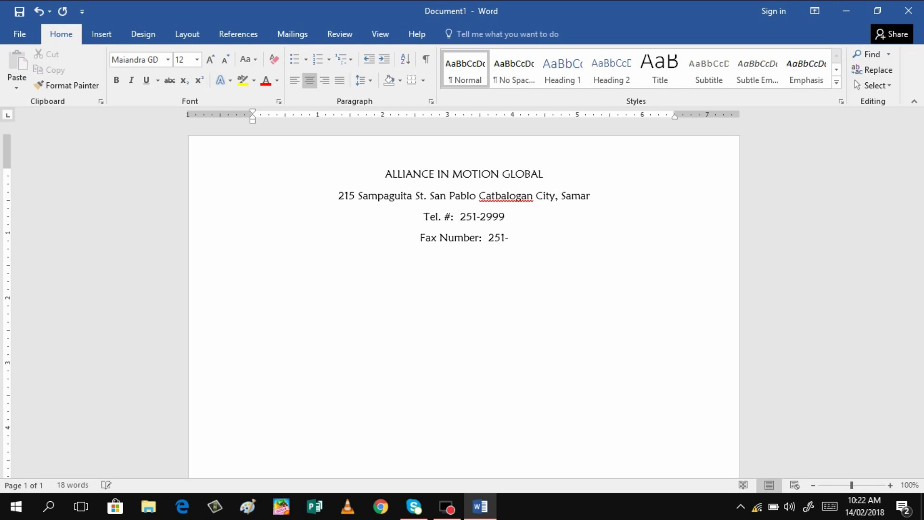
{"action": "type", "text": "3333"}
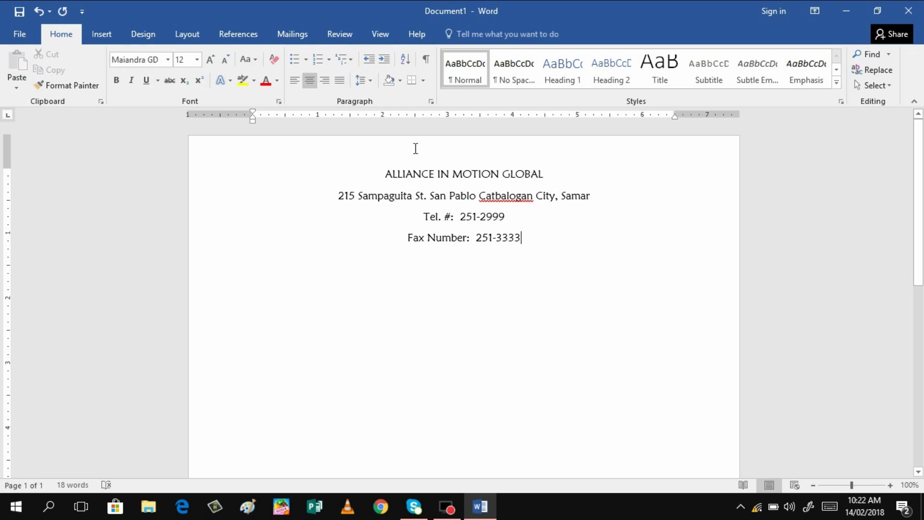
- Give the four header lines 1.0 line spacing and remove the space after each paragraph
{"action": "left_click", "coordinate": [381, 175]}
{"action": "key", "text": "shift+Down"}
{"action": "key", "text": "shift+Down"}
{"action": "key", "text": "shift+Down"}
{"action": "key", "text": "shift+Down"}
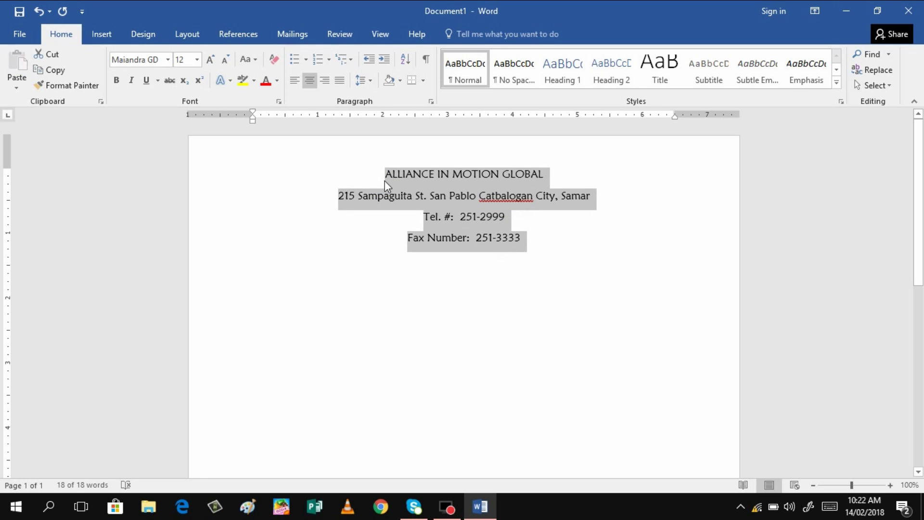
{"action": "left_click", "coordinate": [370, 81]}
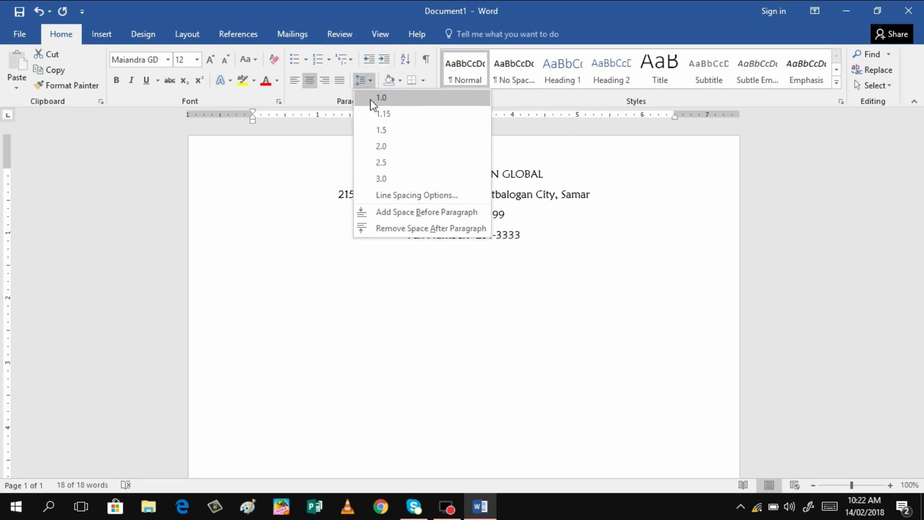
{"action": "left_click", "coordinate": [371, 99]}
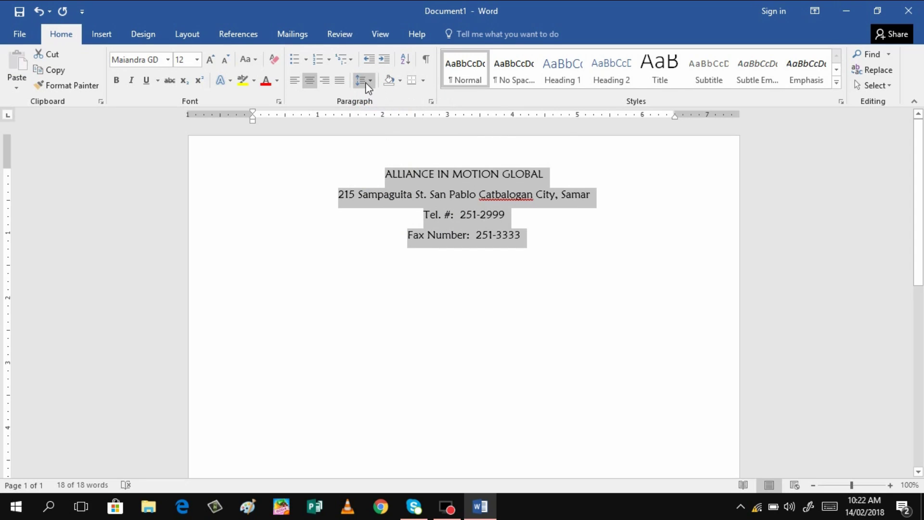
{"action": "left_click", "coordinate": [369, 81]}
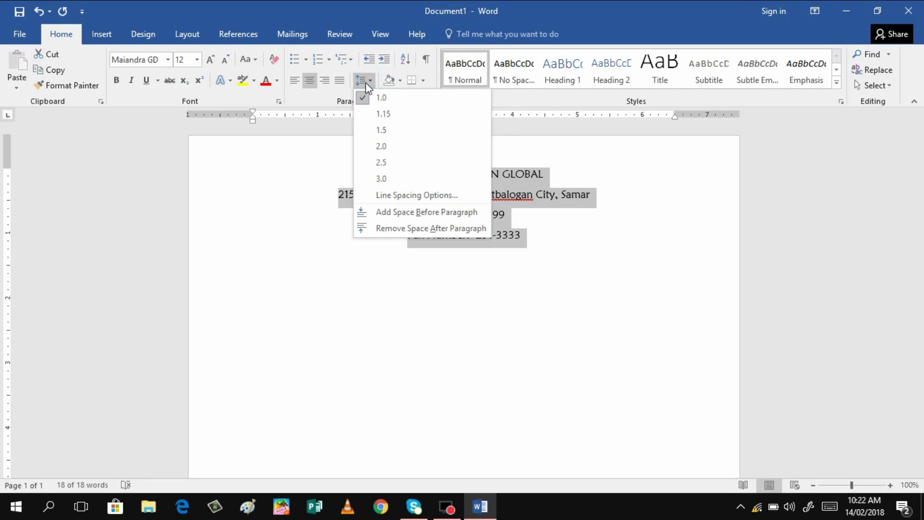
{"action": "left_click", "coordinate": [392, 229]}
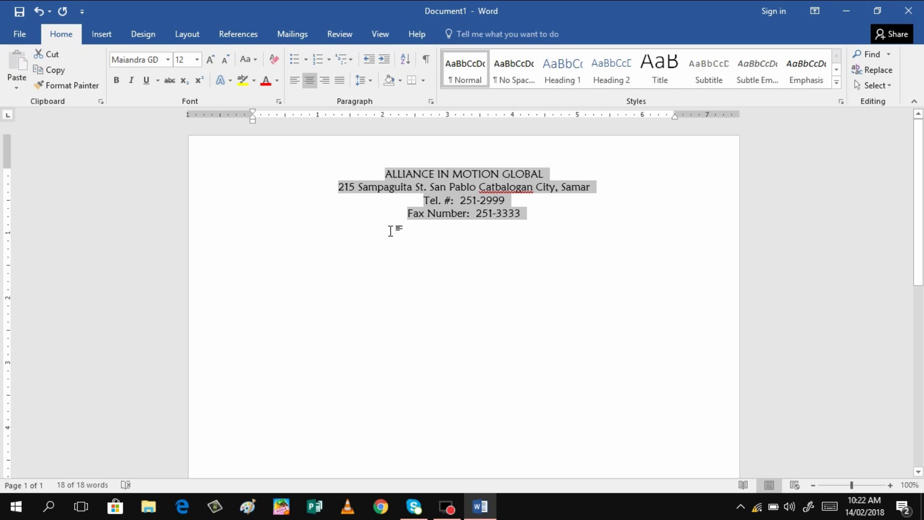
{"action": "left_click", "coordinate": [546, 173]}
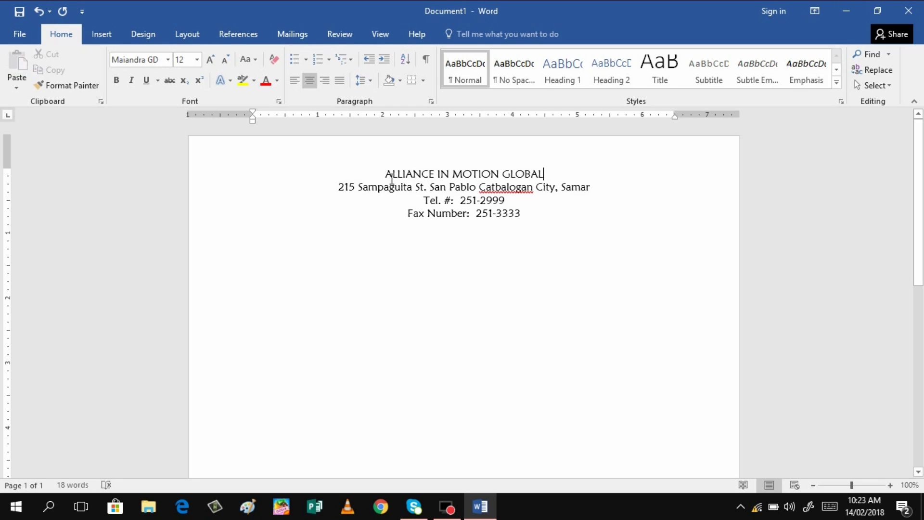
- Backspace away the ALLIANCE IN MOTION GLOBAL text so the top line is empty
{"action": "key", "text": "BackSpace"}
{"action": "key", "text": "BackSpace"}
{"action": "key", "text": "BackSpace"}
{"action": "key", "text": "BackSpace"}
{"action": "key", "text": "BackSpace"}
{"action": "key", "text": "BackSpace"}
{"action": "key", "text": "BackSpace"}
{"action": "key", "text": "BackSpace"}
{"action": "key", "text": "BackSpace"}
{"action": "key", "text": "BackSpace"}
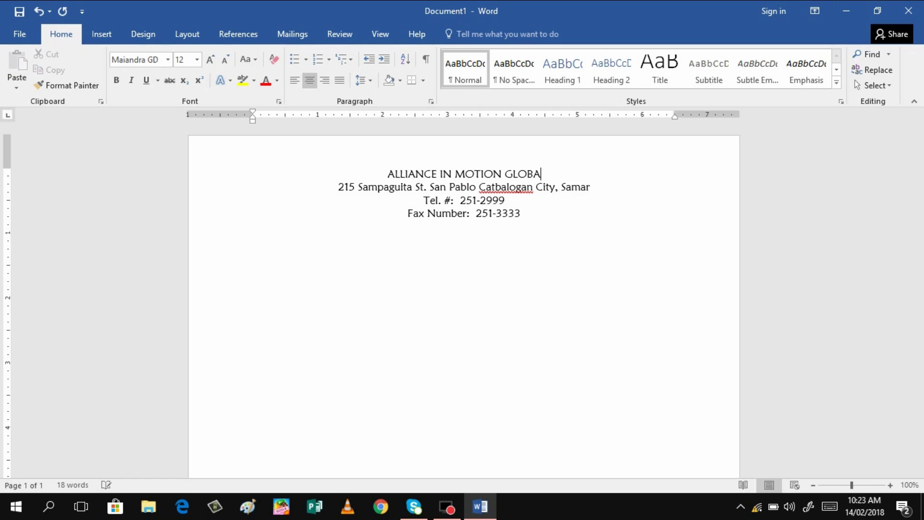
{"action": "key", "text": "BackSpace"}
{"action": "key", "text": "BackSpace"}
{"action": "key", "text": "BackSpace"}
{"action": "key", "text": "BackSpace"}
{"action": "key", "text": "BackSpace"}
{"action": "key", "text": "BackSpace"}
{"action": "key", "text": "BackSpace"}
{"action": "key", "text": "BackSpace"}
{"action": "key", "text": "BackSpace"}
{"action": "key", "text": "BackSpace"}
{"action": "key", "text": "BackSpace"}
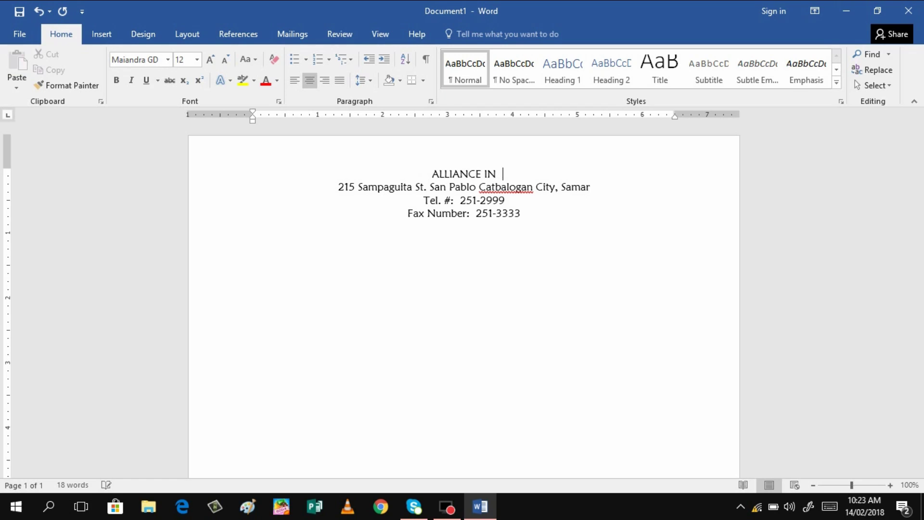
{"action": "key", "text": "BackSpace"}
{"action": "key", "text": "BackSpace"}
{"action": "key", "text": "BackSpace"}
{"action": "key", "text": "BackSpace"}
- Open the WordArt style gallery from the Insert tab
{"action": "left_click", "coordinate": [108, 32]}
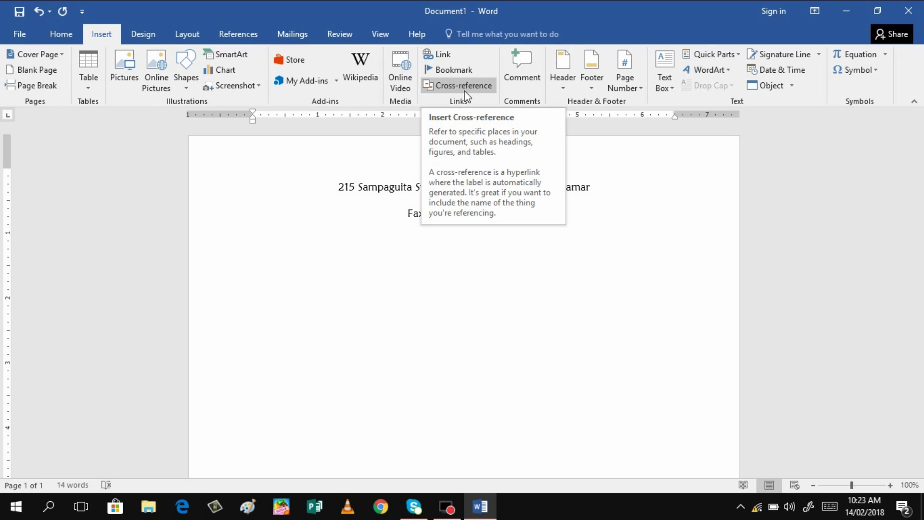
{"action": "left_click", "coordinate": [727, 72]}
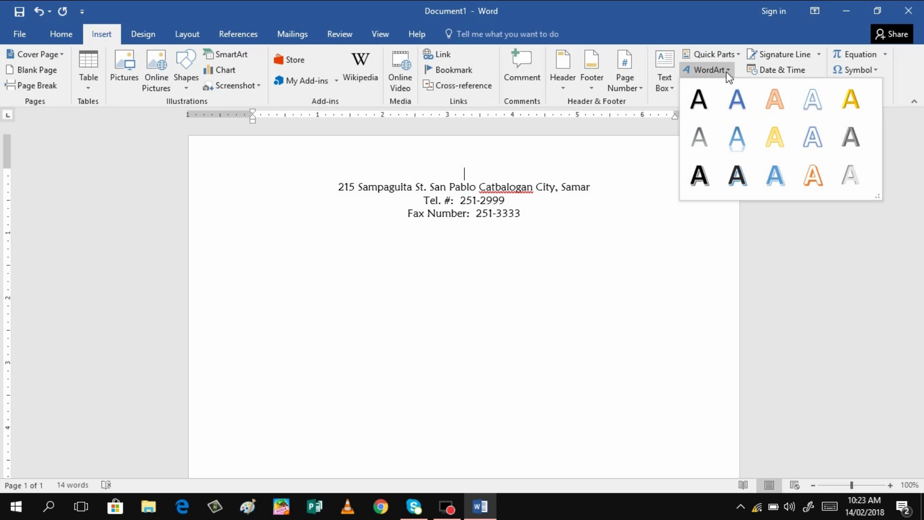
- Insert a light blue outlined WordArt reading 'Your text here', leaving its Text Fill unchanged
{"action": "left_click", "coordinate": [774, 186]}
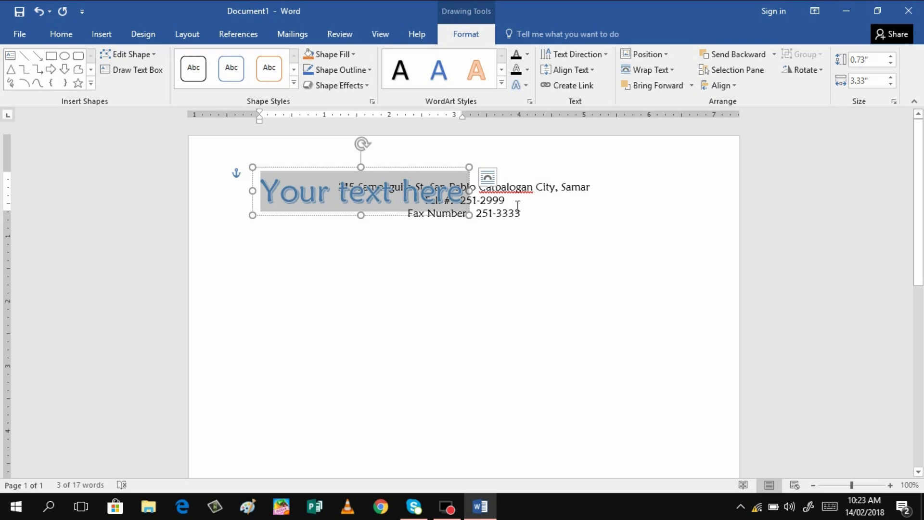
{"action": "left_click", "coordinate": [528, 54]}
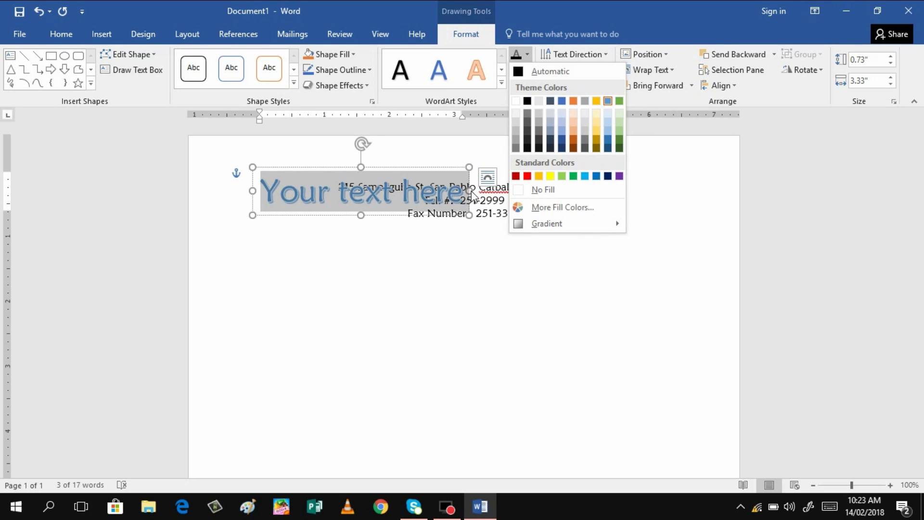
{"action": "mouse_move", "coordinate": [571, 218]}
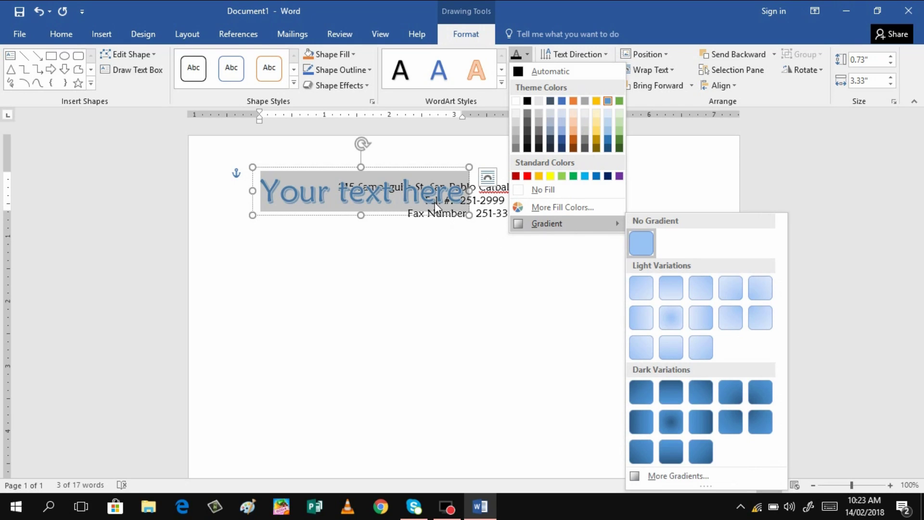
{"action": "left_click", "coordinate": [421, 178]}
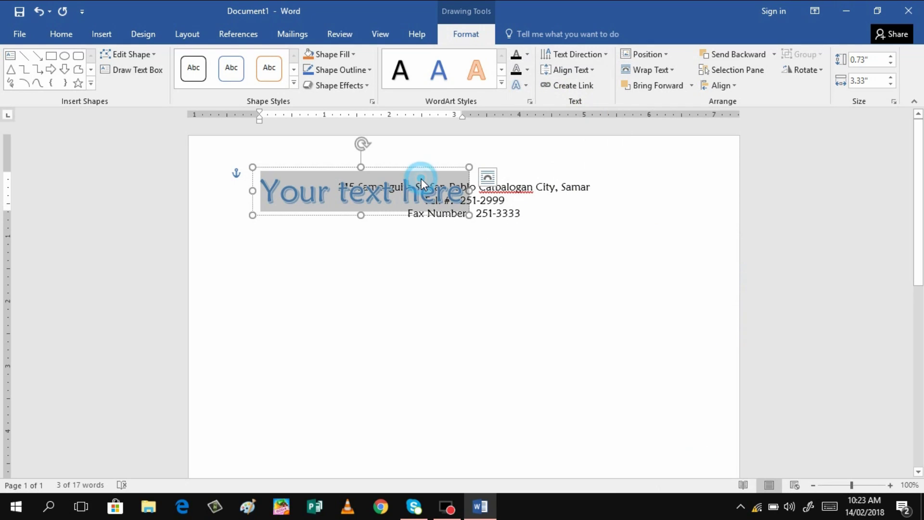
- Replace the WordArt placeholder text with 'ALLIANCE IN MOTION GLOBAL, INC.' in capitals
{"action": "left_click", "coordinate": [464, 197]}
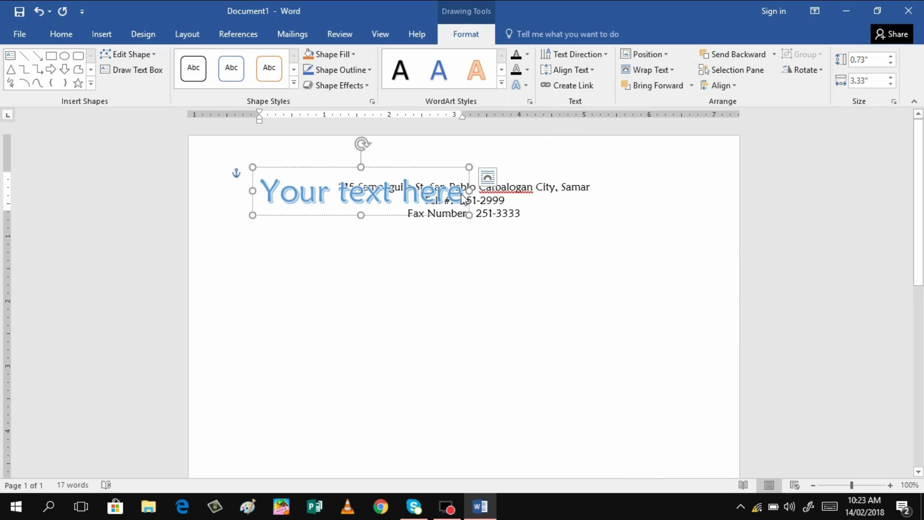
{"action": "key", "text": "BackSpace"}
{"action": "key", "text": "BackSpace"}
{"action": "key", "text": "BackSpace"}
{"action": "key", "text": "BackSpace"}
{"action": "key", "text": "BackSpace"}
{"action": "key", "text": "BackSpace"}
{"action": "key", "text": "BackSpace"}
{"action": "key", "text": "BackSpace"}
{"action": "key", "text": "BackSpace"}
{"action": "key", "text": "BackSpace"}
{"action": "key", "text": "BackSpace"}
{"action": "key", "text": "BackSpace"}
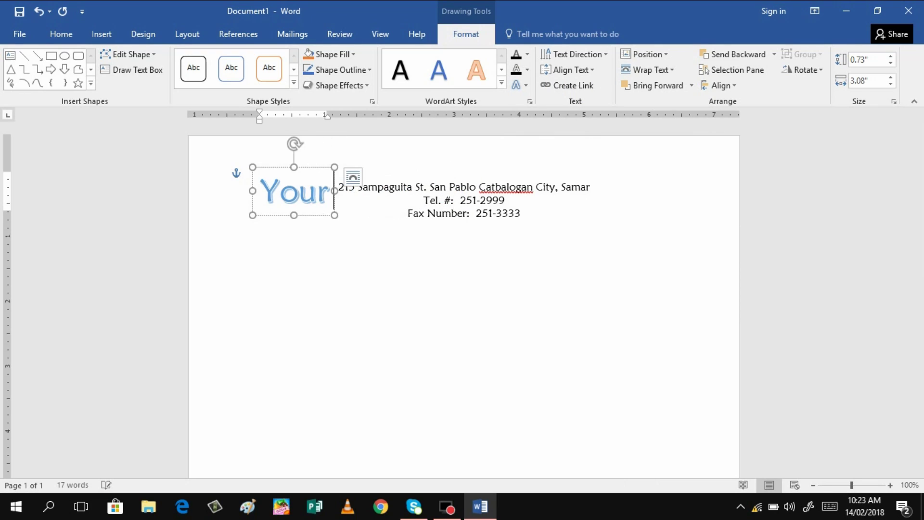
{"action": "key", "text": "BackSpace"}
{"action": "key", "text": "BackSpace"}
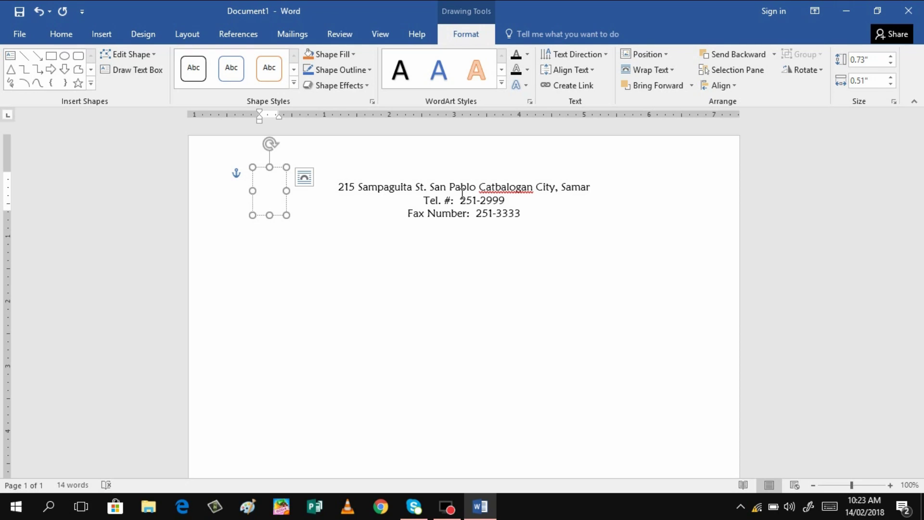
{"action": "key", "text": "Caps_Lock"}
{"action": "type", "text": "S"}
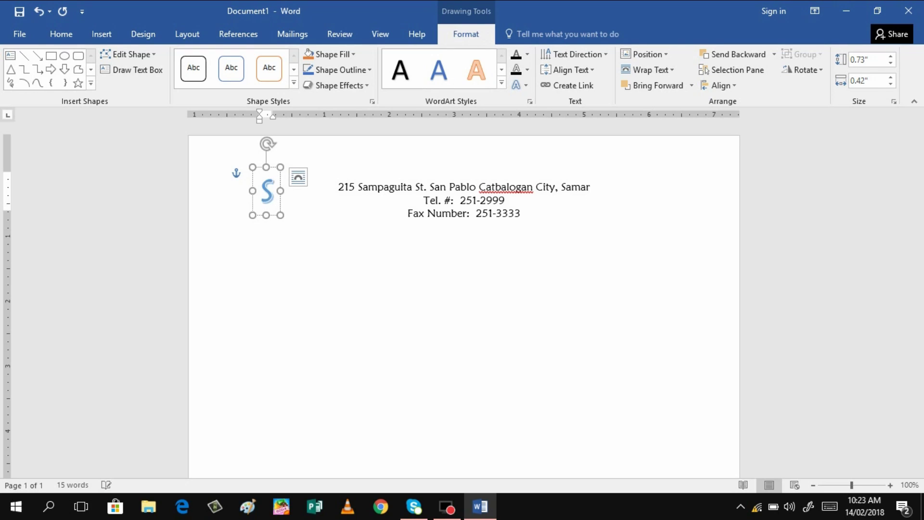
{"action": "key", "text": "BackSpace"}
{"action": "type", "text": "ALLIA"}
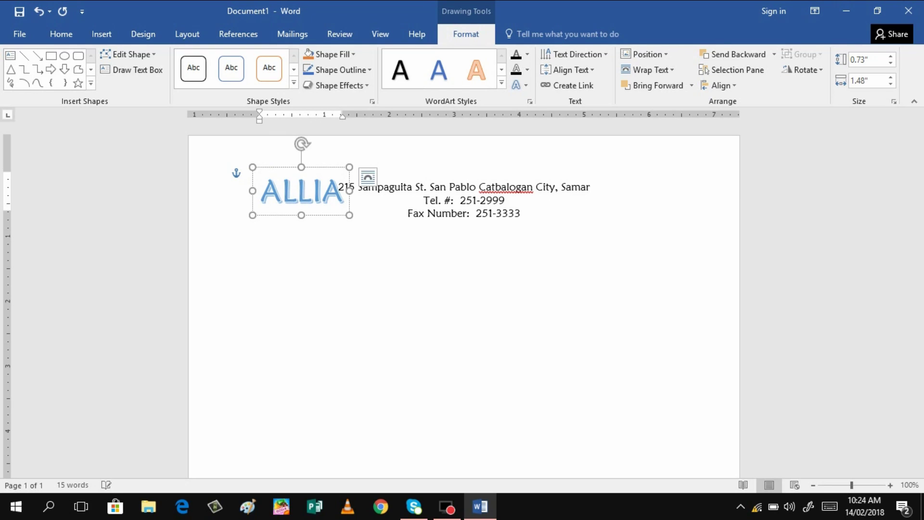
{"action": "type", "text": "NCE IN MOTION"}
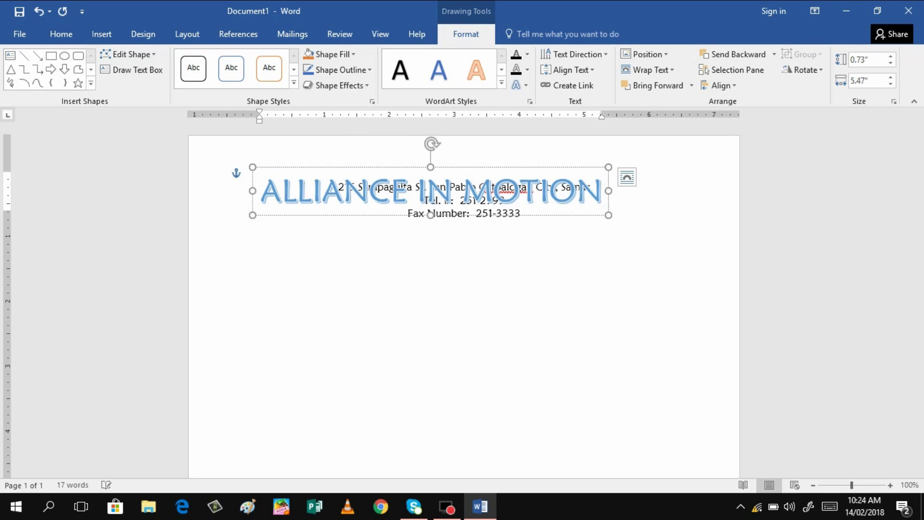
{"action": "type", "text": " GLOB"}
{"action": "type", "text": "AL"}
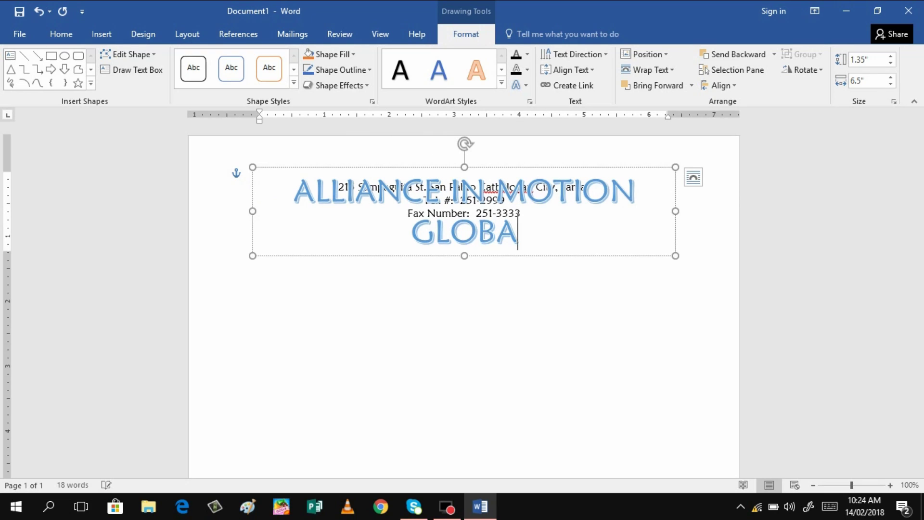
{"action": "type", "text": ", I"}
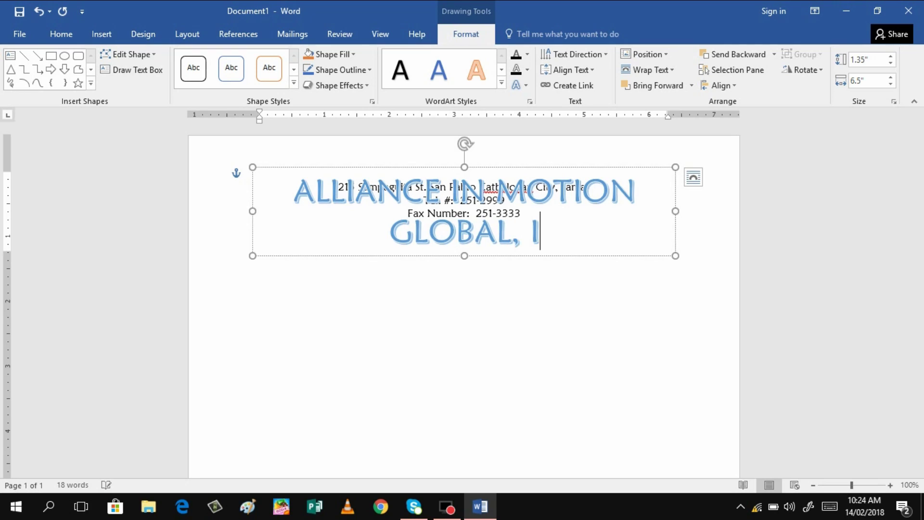
{"action": "type", "text": "NC."}
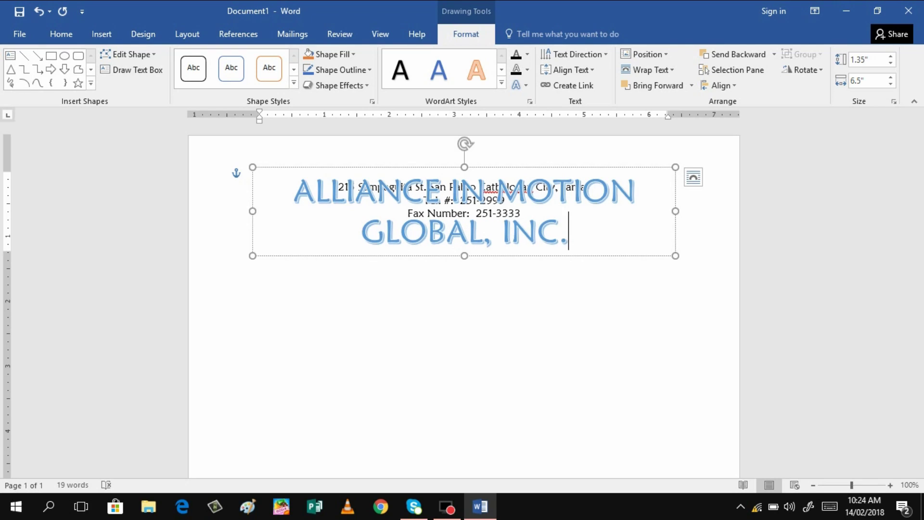
- Shrink the company name from 36 to 20 pt and drag it to the page centre
{"action": "left_click", "coordinate": [297, 187]}
{"action": "key", "text": "shift+Down"}
{"action": "key", "text": "shift+Down"}
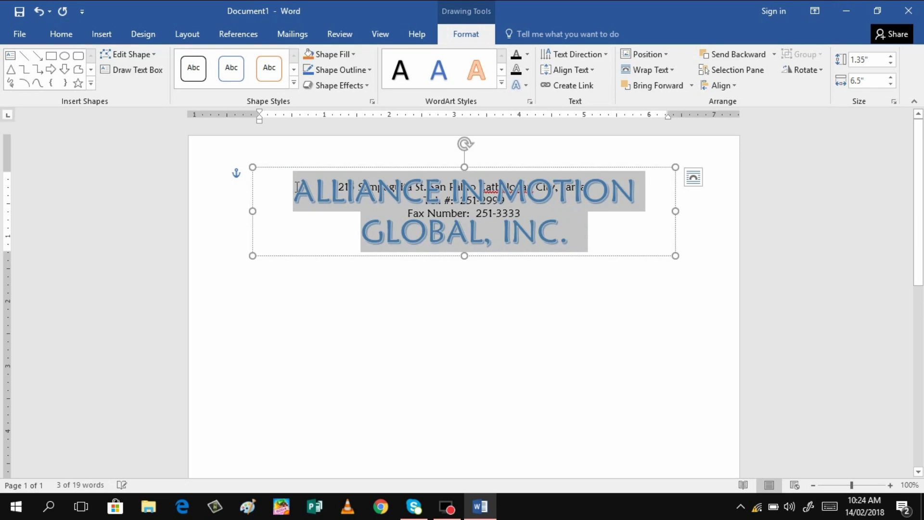
{"action": "left_click", "coordinate": [296, 187]}
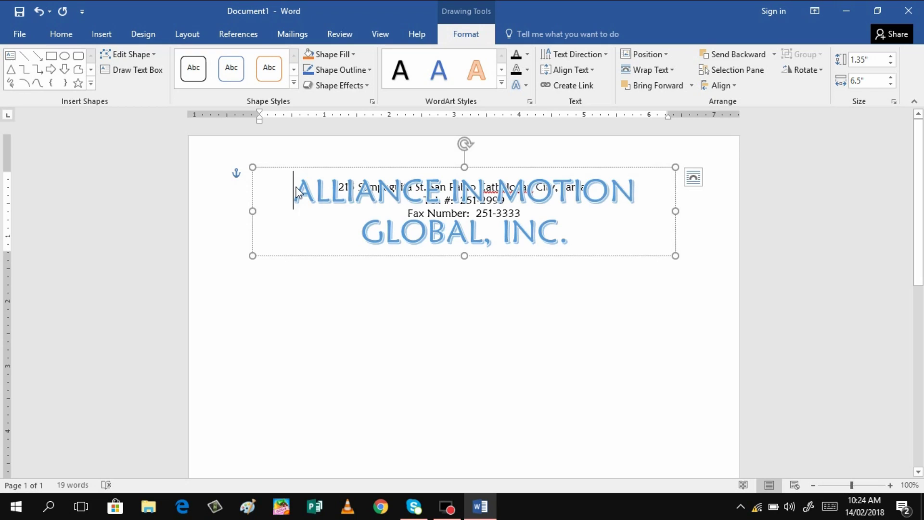
{"action": "key", "text": "shift+Down"}
{"action": "key", "text": "shift+Down"}
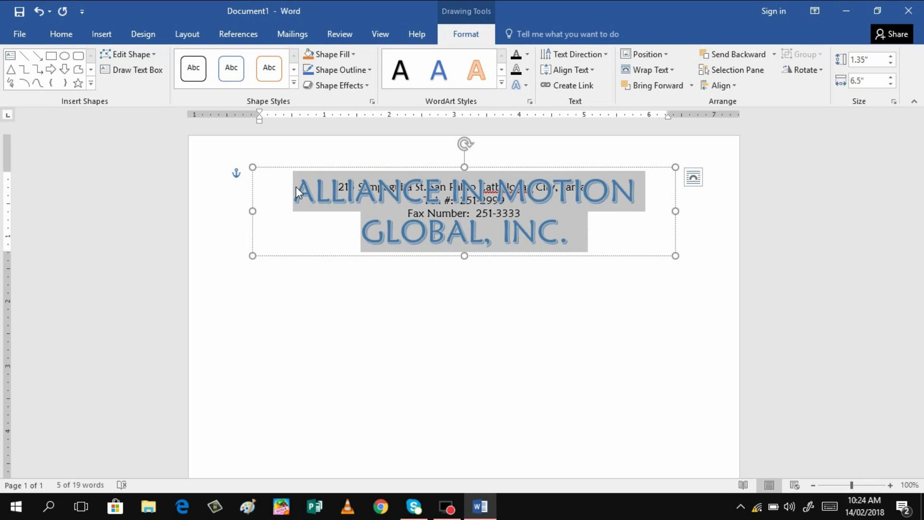
{"action": "left_click", "coordinate": [60, 35]}
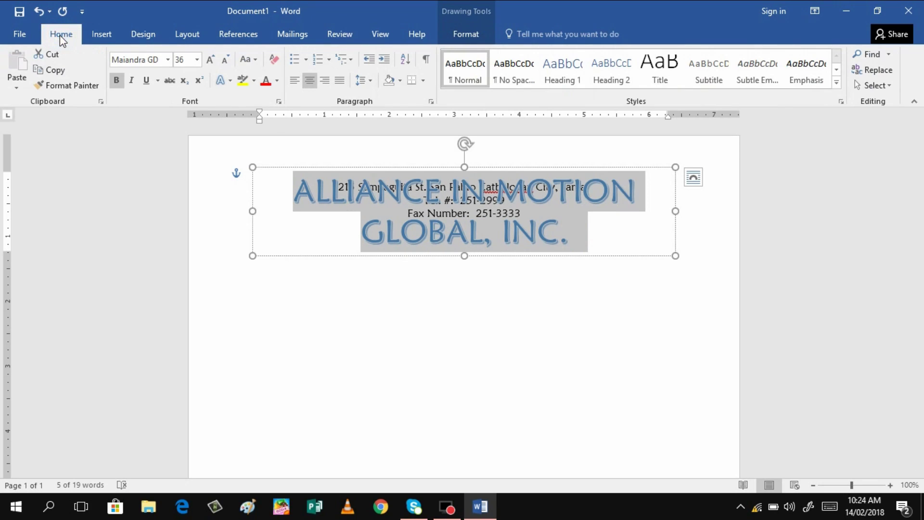
{"action": "left_click", "coordinate": [227, 61]}
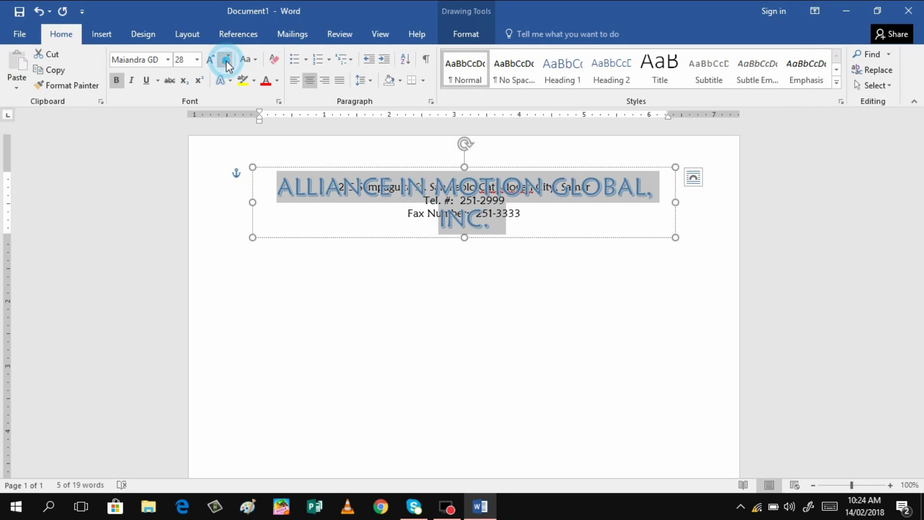
{"action": "left_click", "coordinate": [227, 61]}
{"action": "left_click", "coordinate": [227, 60]}
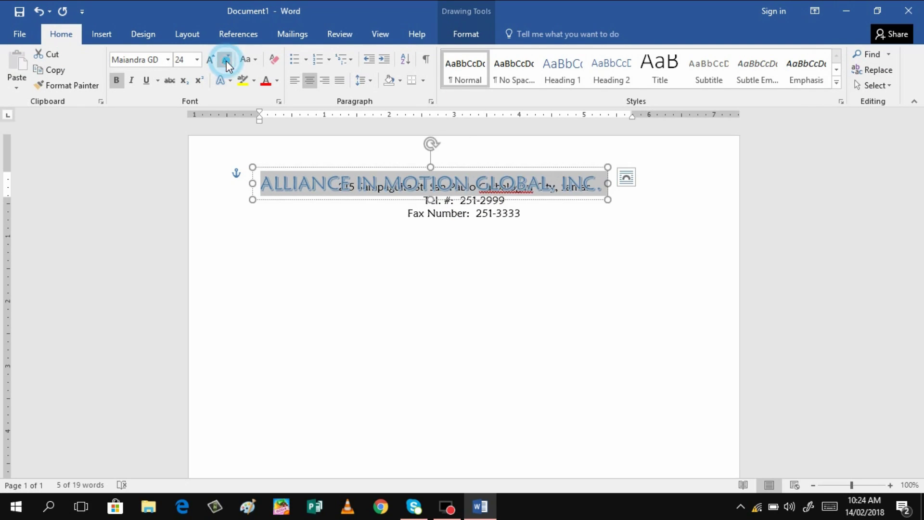
{"action": "left_click", "coordinate": [226, 61]}
{"action": "left_click", "coordinate": [226, 61]}
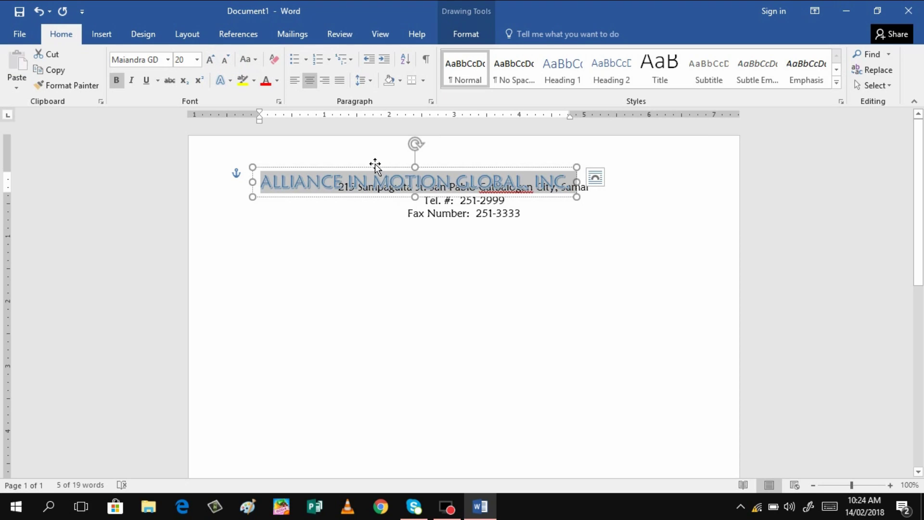
{"action": "left_click_drag", "start_coordinate": [371, 165], "coordinate": [430, 159]}
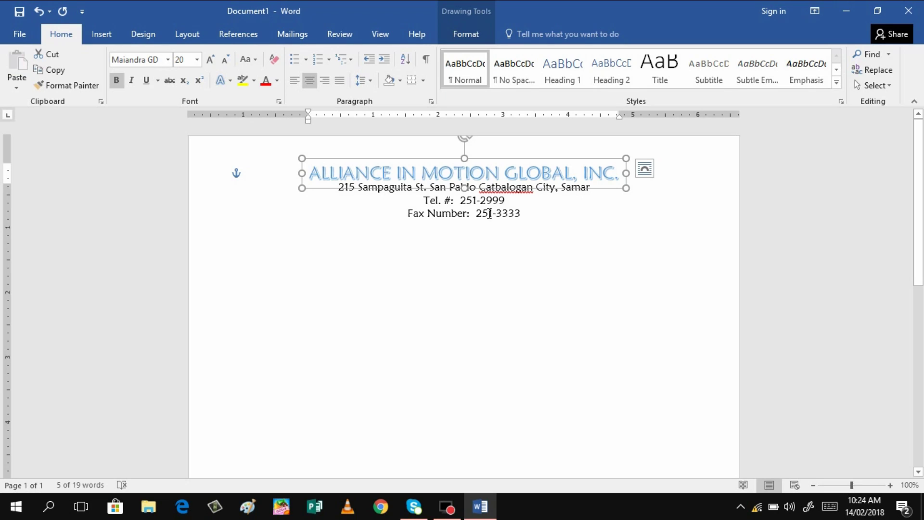
- Colour the WordArt company name dark red and check the result
{"action": "left_click", "coordinate": [315, 172]}
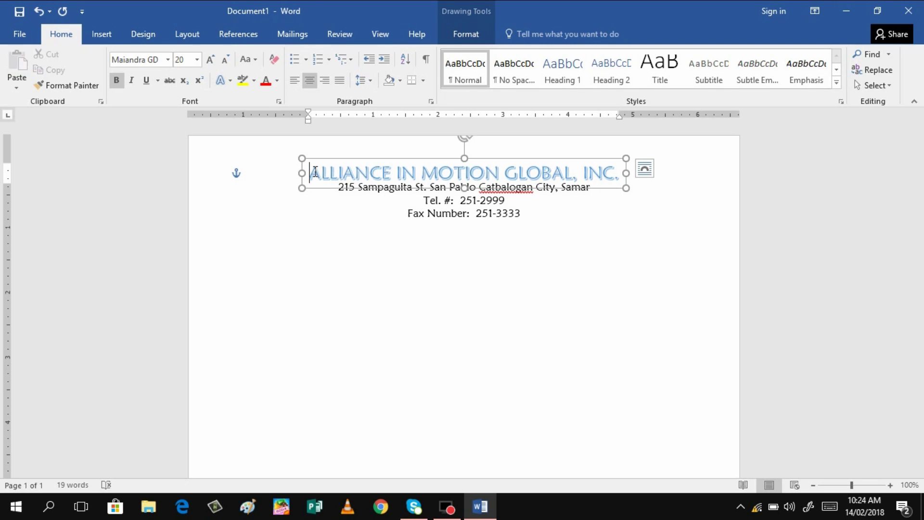
{"action": "key", "text": "shift+Right"}
{"action": "key", "text": "shift+Right"}
{"action": "key", "text": "shift+Right"}
{"action": "key", "text": "shift+Right"}
{"action": "key", "text": "shift+Right"}
{"action": "key", "text": "shift+Right"}
{"action": "key", "text": "shift+Right"}
{"action": "key", "text": "shift+Right"}
{"action": "key", "text": "shift+Right"}
{"action": "key", "text": "shift+Right"}
{"action": "key", "text": "shift+Right"}
{"action": "key", "text": "shift+Right"}
{"action": "key", "text": "shift+Right"}
{"action": "key", "text": "shift+Right"}
{"action": "key", "text": "shift+Right"}
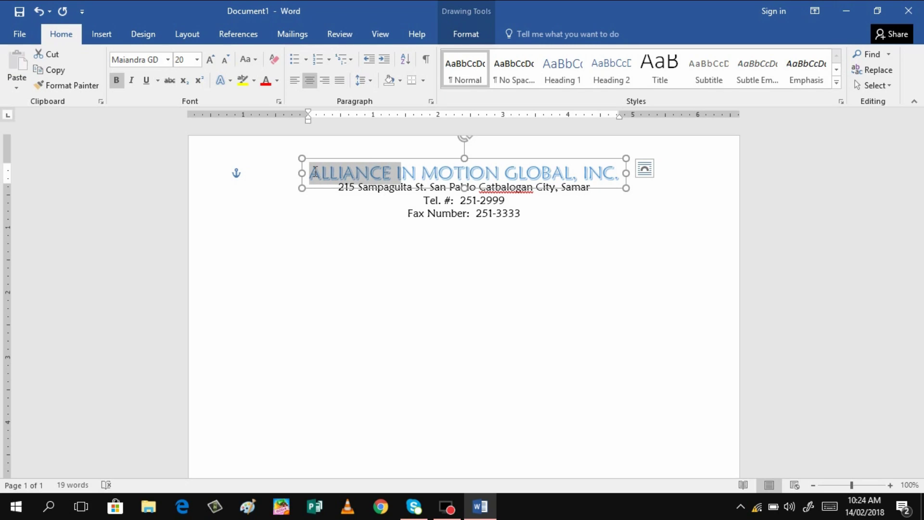
{"action": "key", "text": "shift+Right"}
{"action": "key", "text": "shift+Right"}
{"action": "key", "text": "shift+Right"}
{"action": "key", "text": "shift+Right"}
{"action": "key", "text": "shift+Right"}
{"action": "key", "text": "shift+Right"}
{"action": "key", "text": "shift+Right"}
{"action": "key", "text": "shift+Right"}
{"action": "key", "text": "shift+Right"}
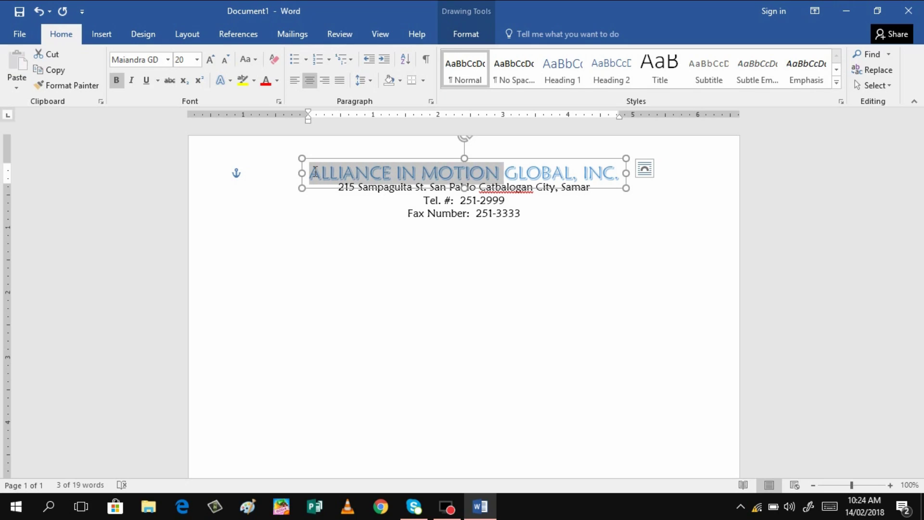
{"action": "key", "text": "shift+Right"}
{"action": "key", "text": "shift+Right"}
{"action": "key", "text": "shift+Right"}
{"action": "key", "text": "shift+Right"}
{"action": "key", "text": "shift+Right"}
{"action": "key", "text": "shift+Right"}
{"action": "key", "text": "shift+Right"}
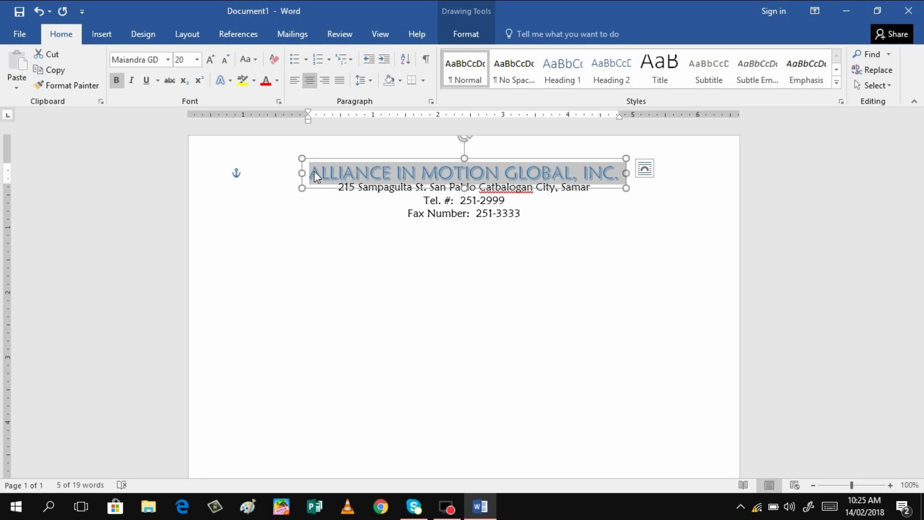
{"action": "left_click", "coordinate": [277, 81]}
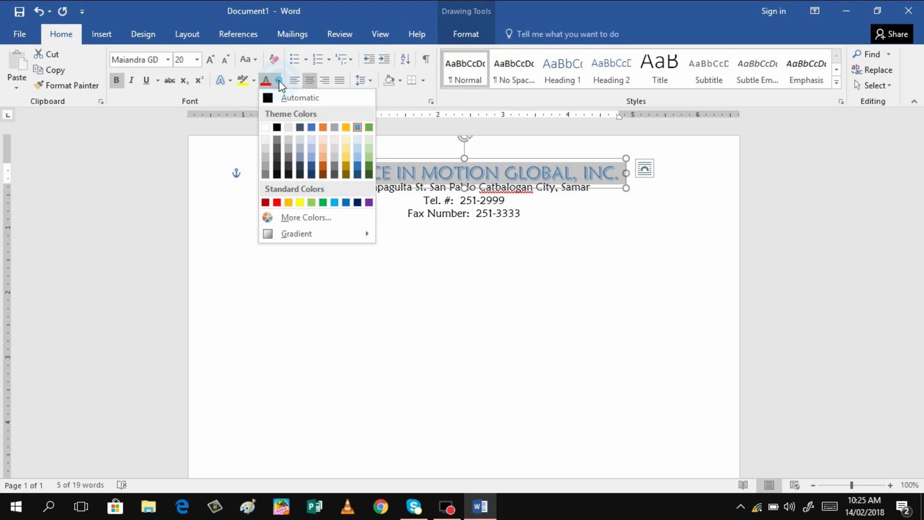
{"action": "left_click", "coordinate": [265, 203]}
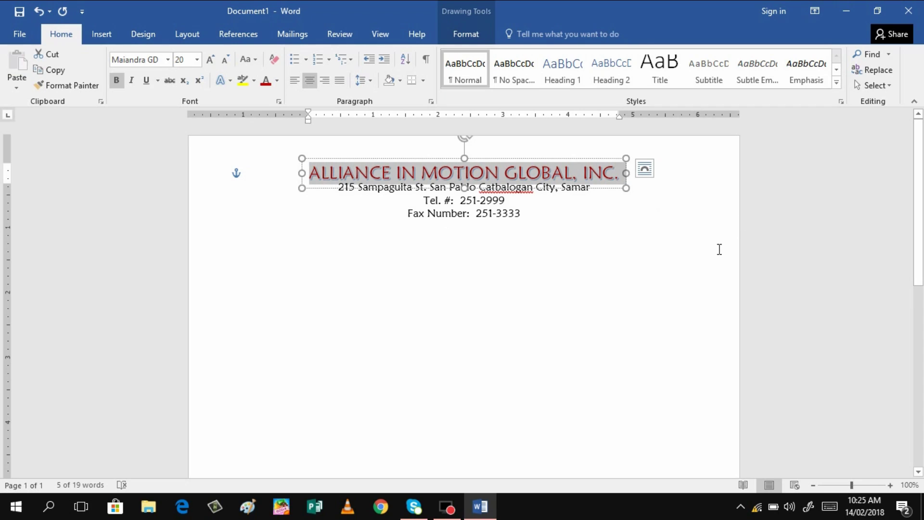
{"action": "left_click", "coordinate": [565, 240]}
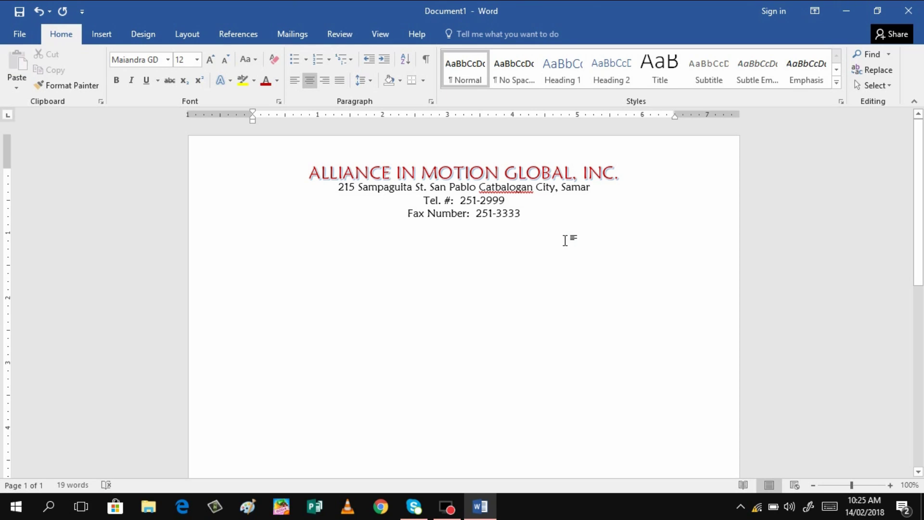
- Recolour the company name dark blue instead
{"action": "left_click", "coordinate": [312, 172]}
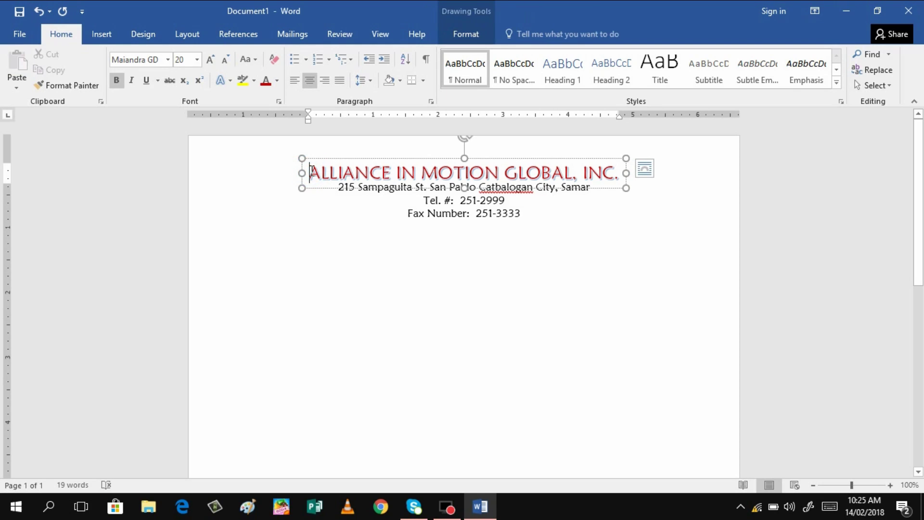
{"action": "triple_click", "coordinate": [312, 172]}
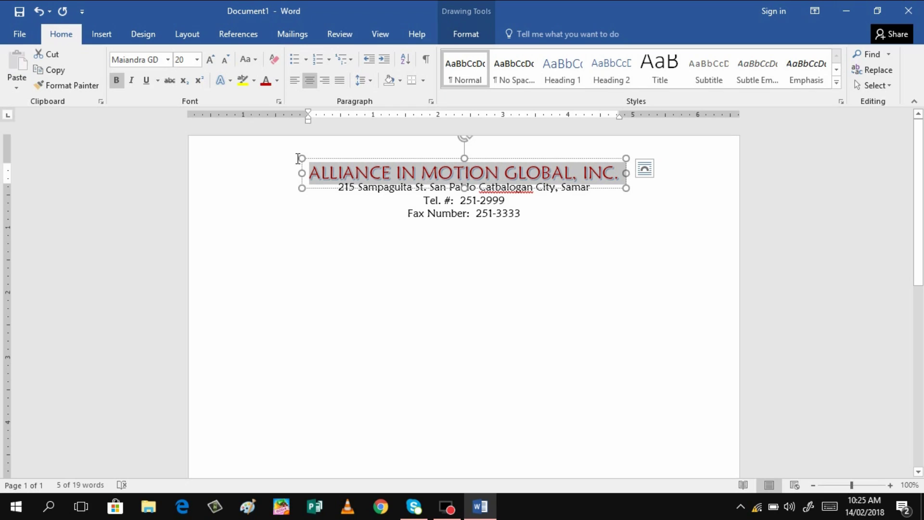
{"action": "left_click", "coordinate": [278, 81]}
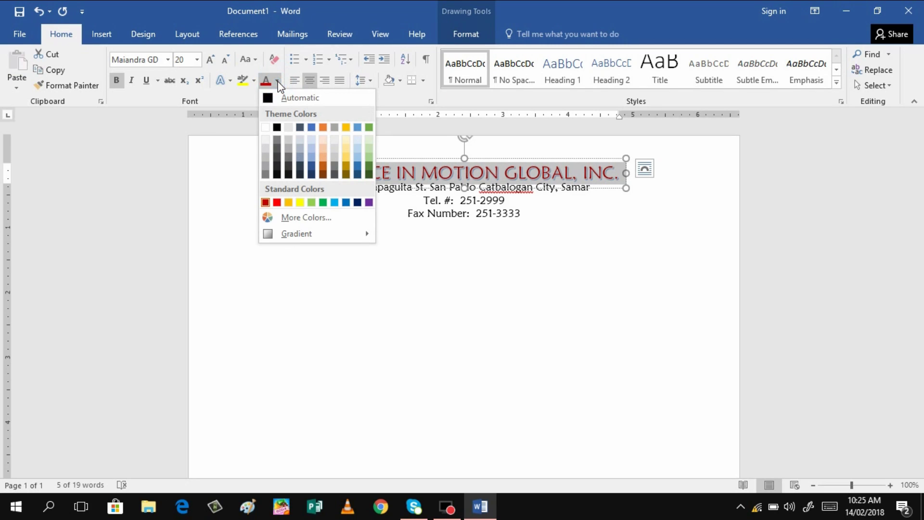
{"action": "left_click", "coordinate": [311, 174]}
{"action": "left_click", "coordinate": [303, 179]}
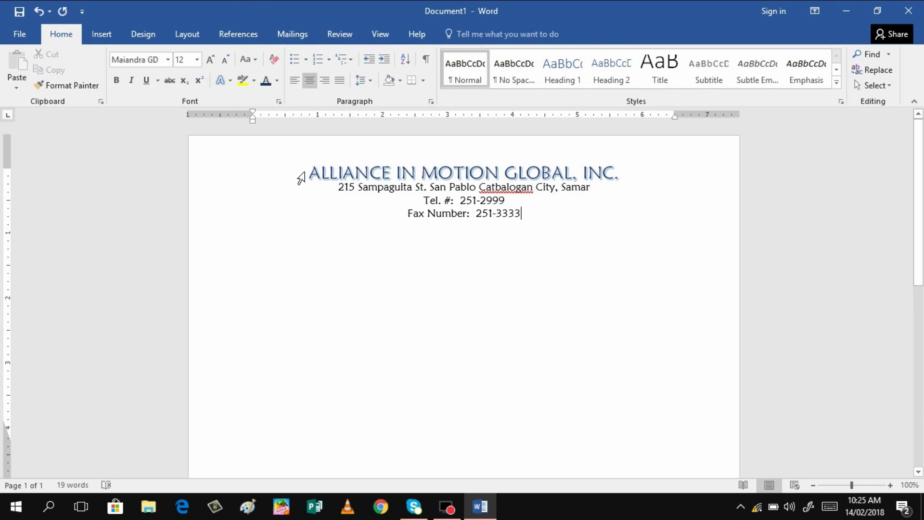
{"action": "left_click", "coordinate": [308, 173]}
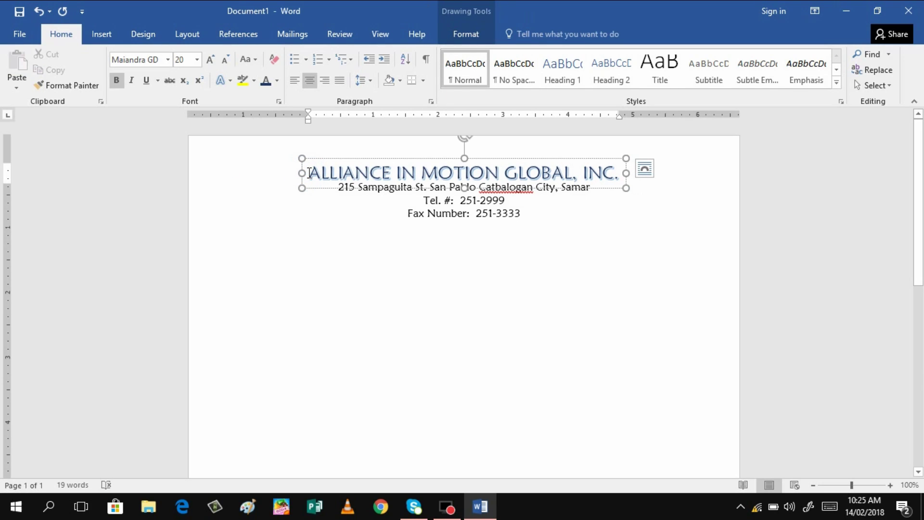
- Set the company name in the Showcard Gothic font
{"action": "triple_click", "coordinate": [308, 172]}
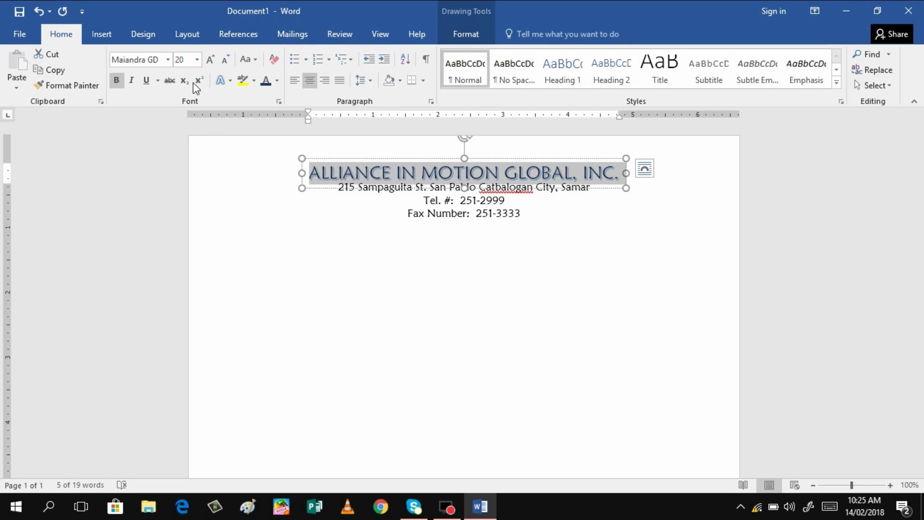
{"action": "left_click", "coordinate": [169, 58]}
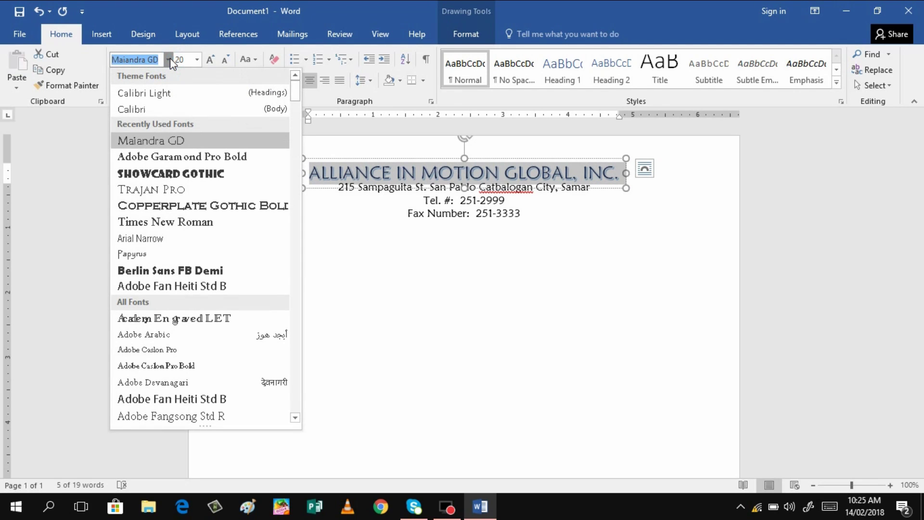
{"action": "left_click", "coordinate": [197, 173]}
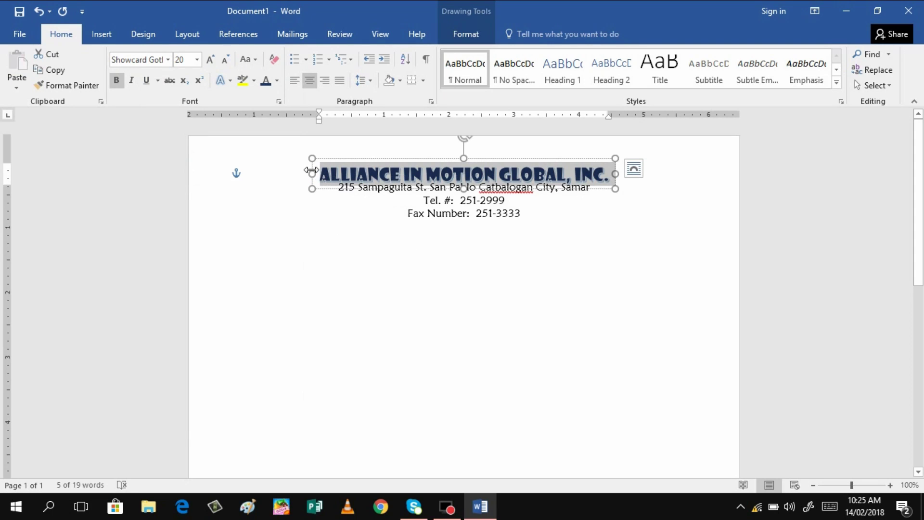
- Widen the company-name box slightly and centre it on the page above the address
{"action": "left_click_drag", "start_coordinate": [310, 172], "coordinate": [300, 173]}
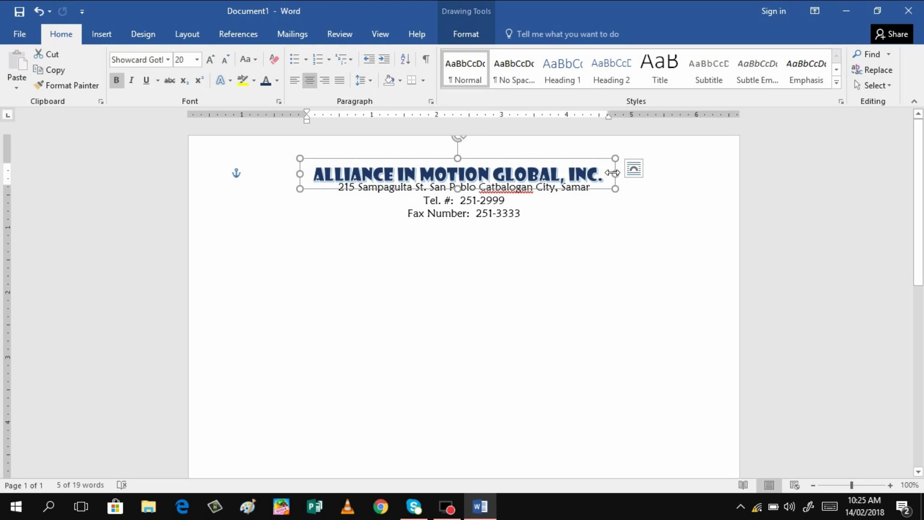
{"action": "left_click_drag", "start_coordinate": [615, 174], "coordinate": [616, 172]}
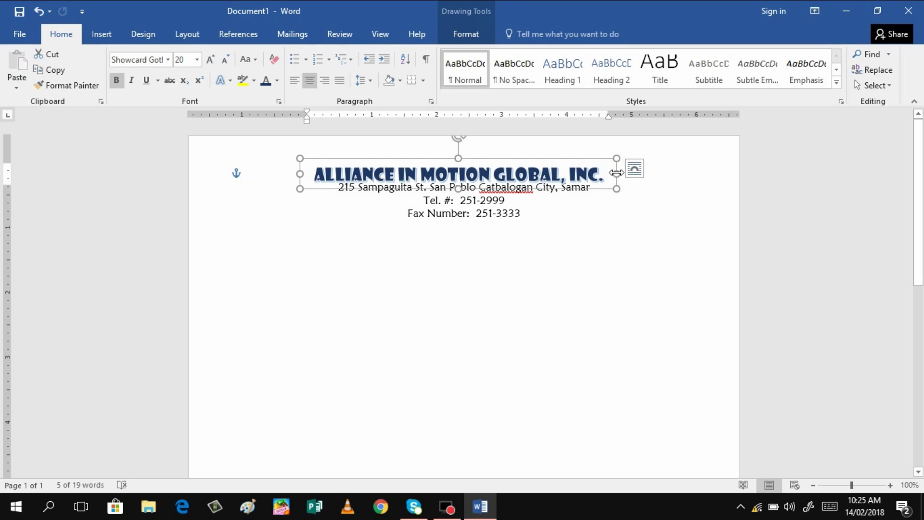
{"action": "left_click_drag", "start_coordinate": [483, 159], "coordinate": [485, 155]}
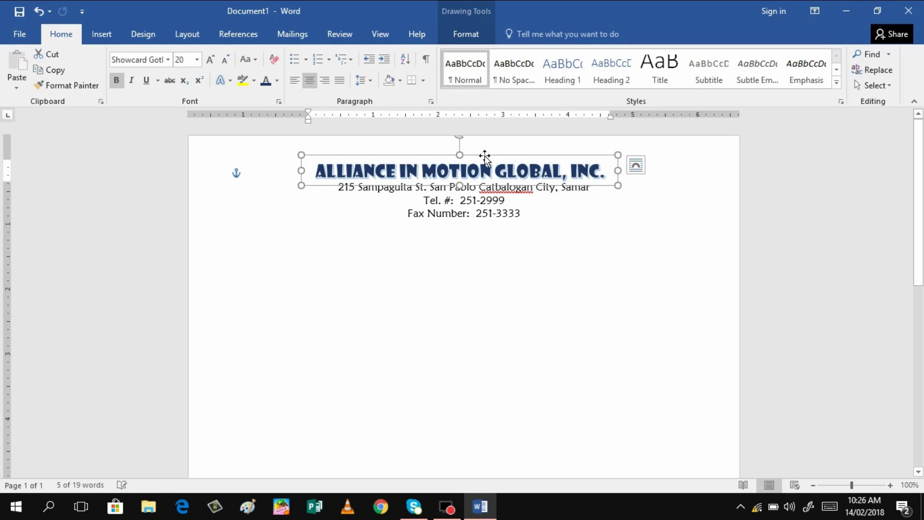
{"action": "left_click", "coordinate": [565, 256]}
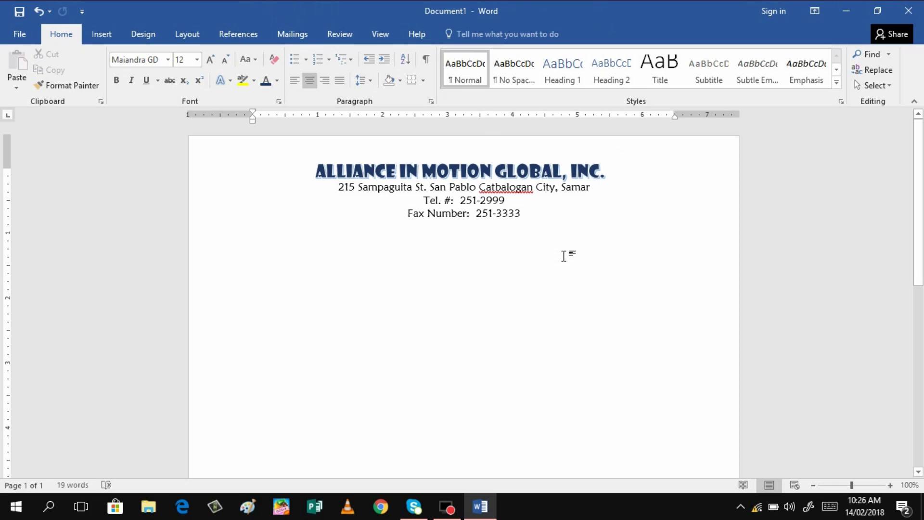
{"action": "left_click", "coordinate": [442, 160]}
{"action": "left_click_drag", "start_coordinate": [440, 154], "coordinate": [444, 155]}
{"action": "left_click", "coordinate": [503, 242]}
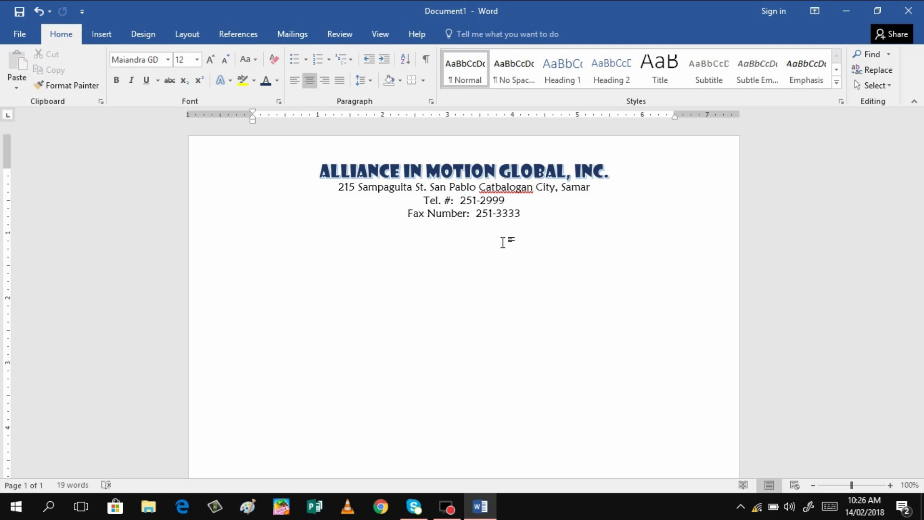
- Insert the picture 'aim global logo.jpg' into the letterhead
{"action": "left_click", "coordinate": [102, 33]}
{"action": "left_click", "coordinate": [134, 79]}
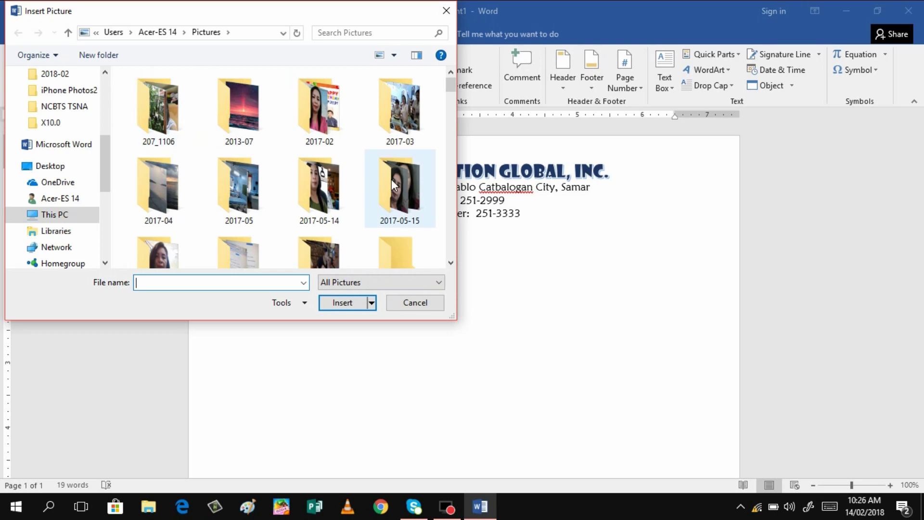
{"action": "left_click", "coordinate": [451, 262]}
{"action": "left_click_drag", "start_coordinate": [452, 263], "coordinate": [451, 262]}
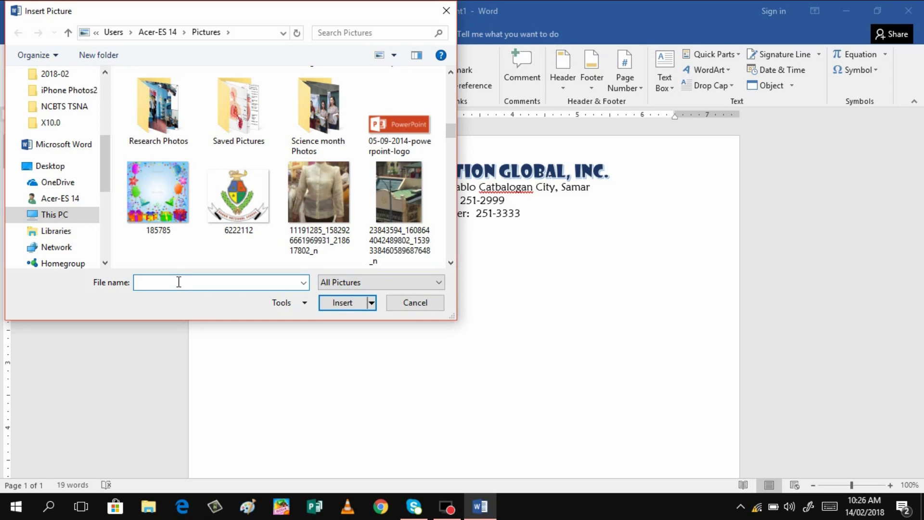
{"action": "type", "text": "AIM"}
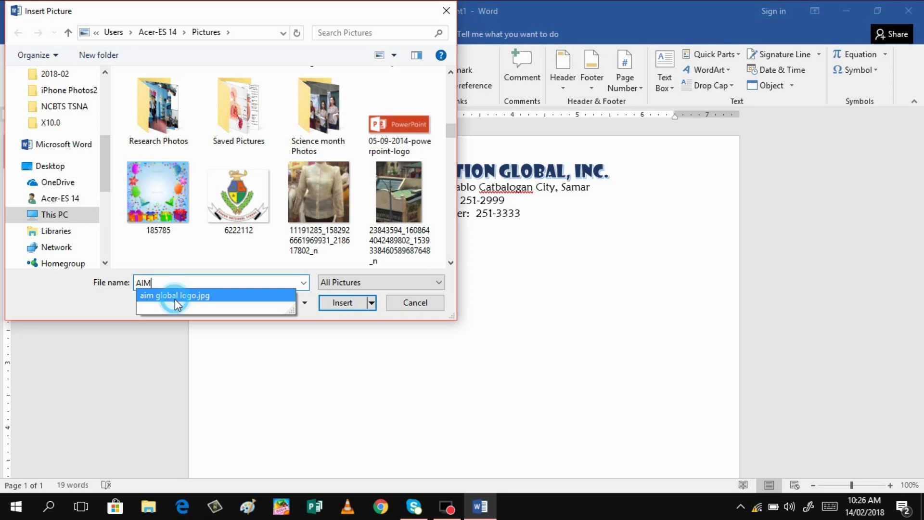
{"action": "left_click", "coordinate": [176, 296]}
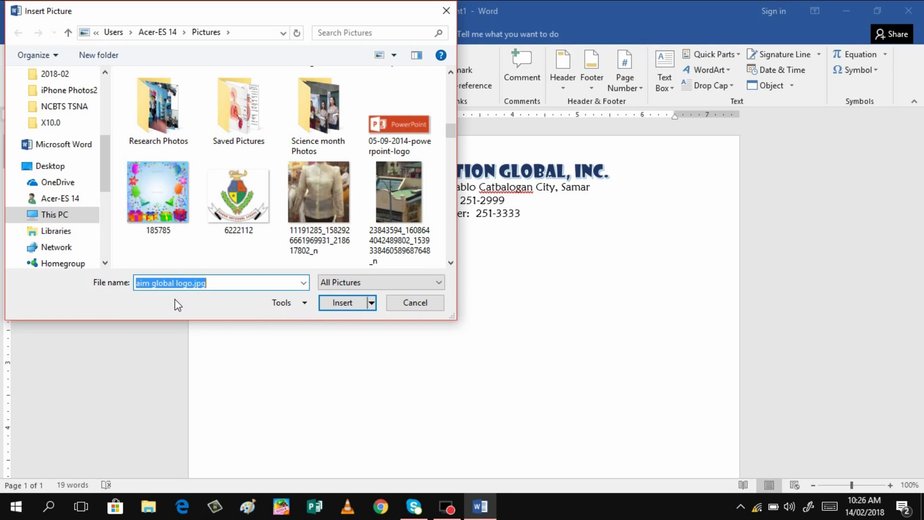
{"action": "left_click", "coordinate": [339, 304]}
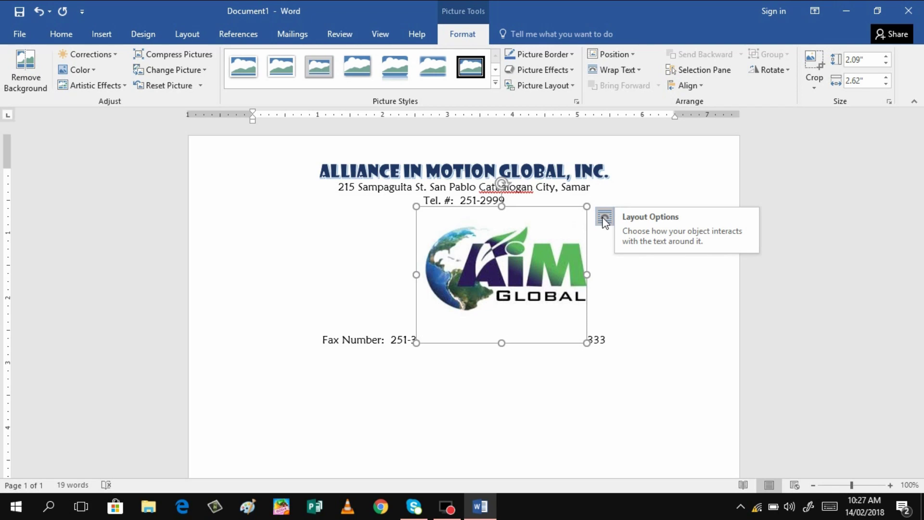
- Set the logo's text wrapping to Behind Text
{"action": "left_click", "coordinate": [606, 219]}
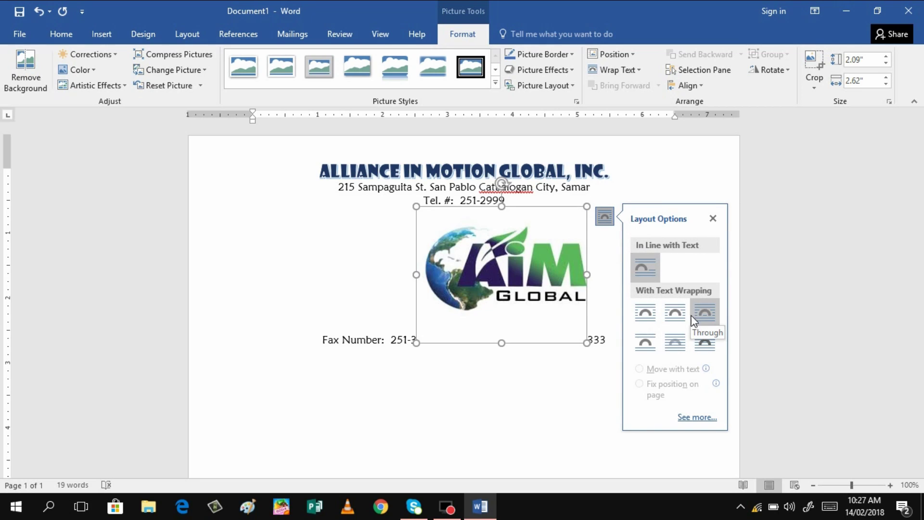
{"action": "left_click", "coordinate": [674, 342]}
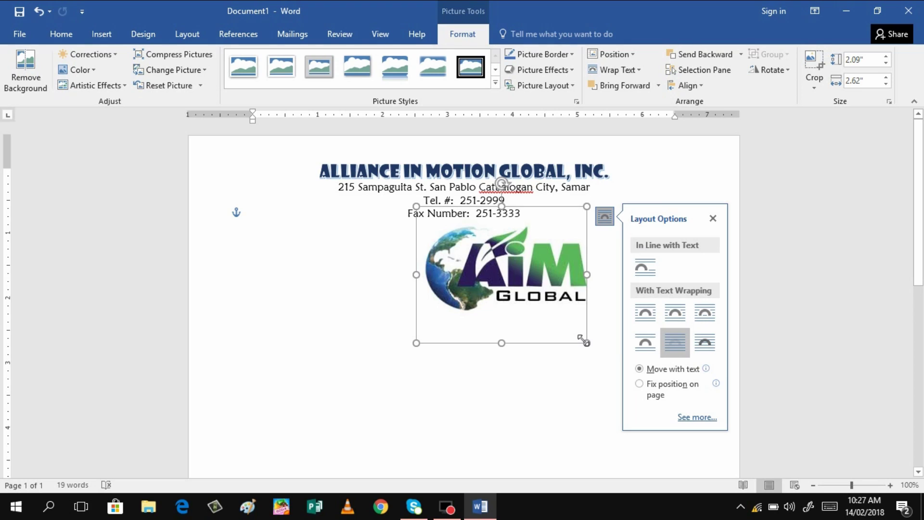
- Shrink the logo and move it to the left margin
{"action": "left_click_drag", "start_coordinate": [585, 341], "coordinate": [495, 275]}
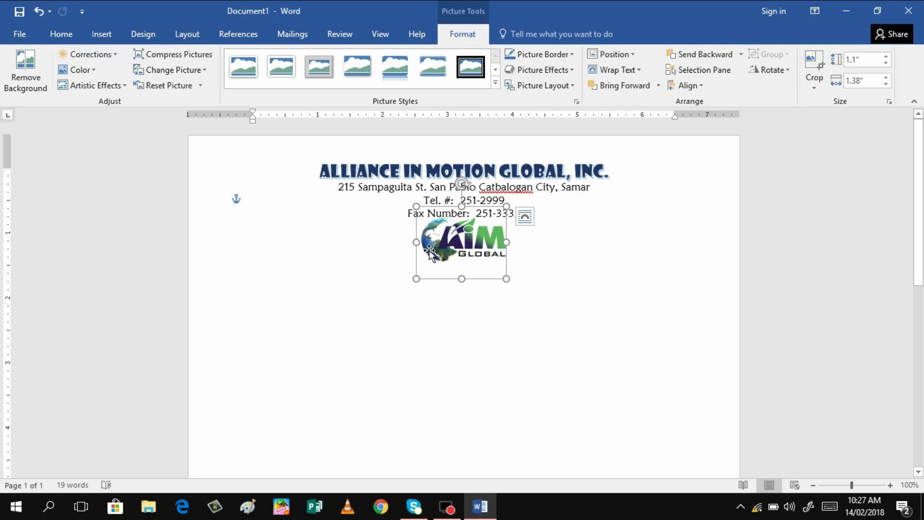
{"action": "left_click_drag", "start_coordinate": [430, 251], "coordinate": [237, 211]}
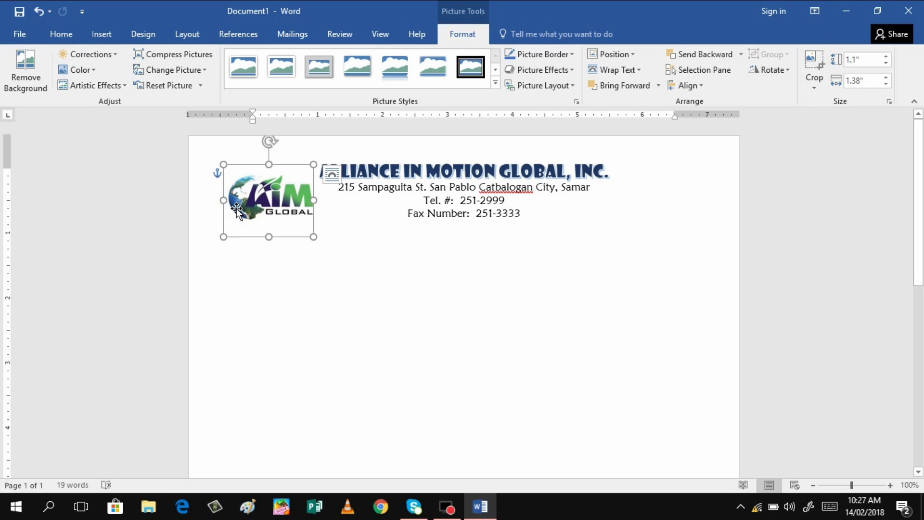
{"action": "left_click_drag", "start_coordinate": [238, 210], "coordinate": [425, 202]}
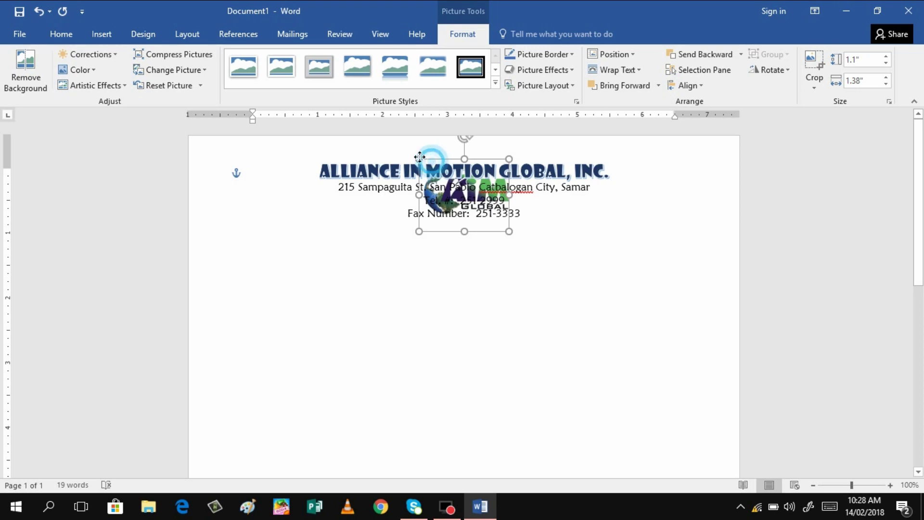
{"action": "left_click_drag", "start_coordinate": [432, 161], "coordinate": [237, 169]}
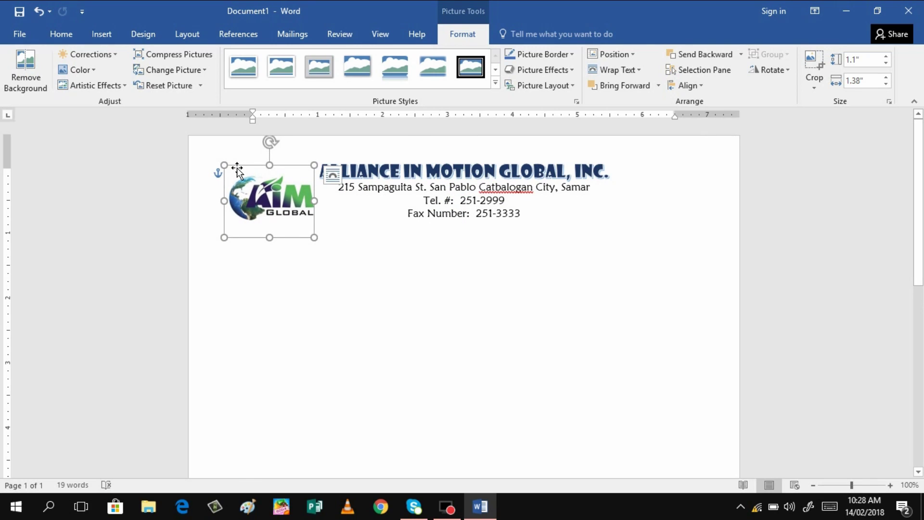
{"action": "left_click", "coordinate": [340, 262]}
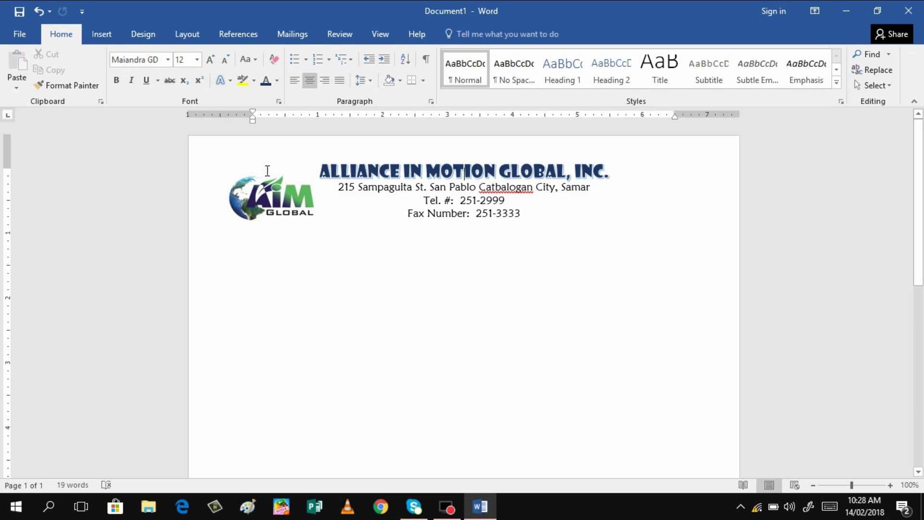
- Raise the logo so it sits level with the company name
{"action": "right_click", "coordinate": [298, 212]}
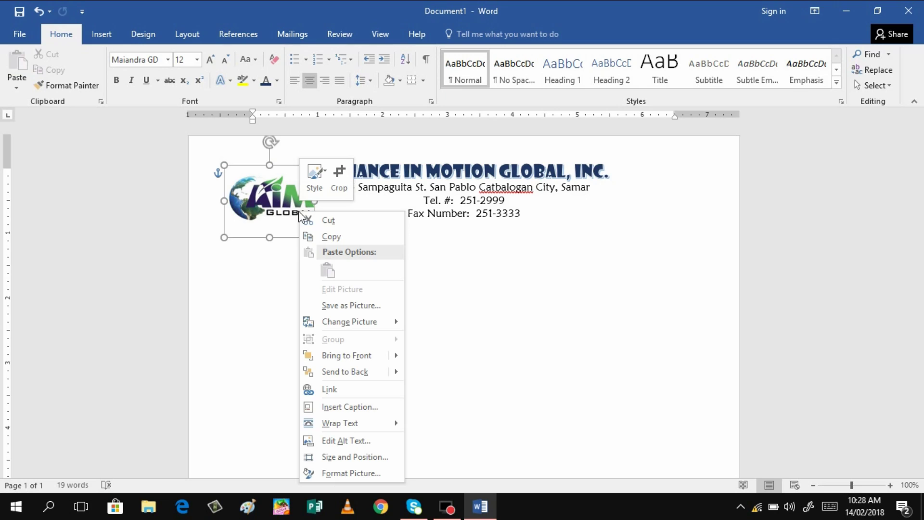
{"action": "left_click", "coordinate": [278, 167]}
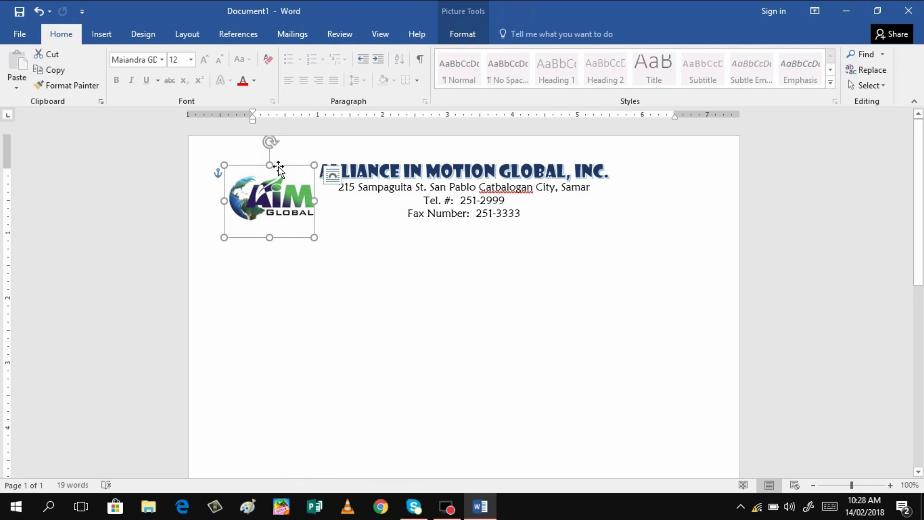
{"action": "left_click_drag", "start_coordinate": [279, 167], "coordinate": [273, 148]}
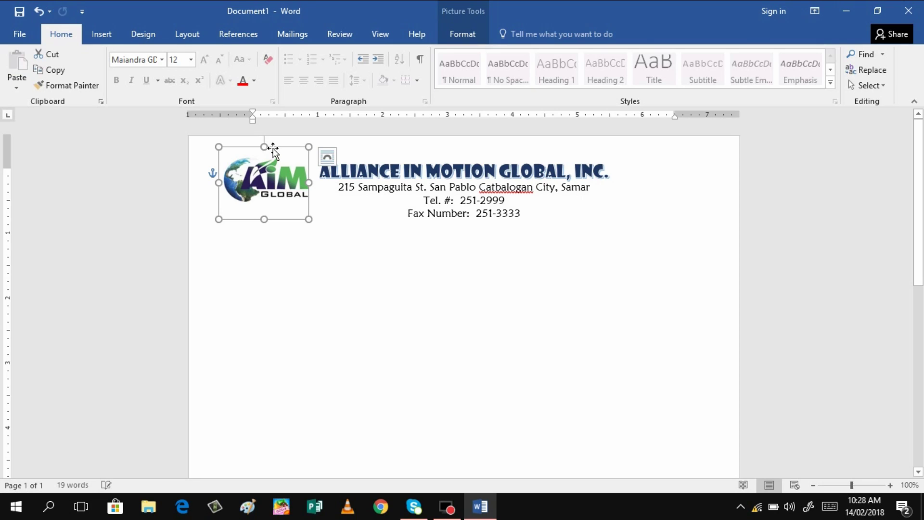
{"action": "left_click", "coordinate": [317, 256]}
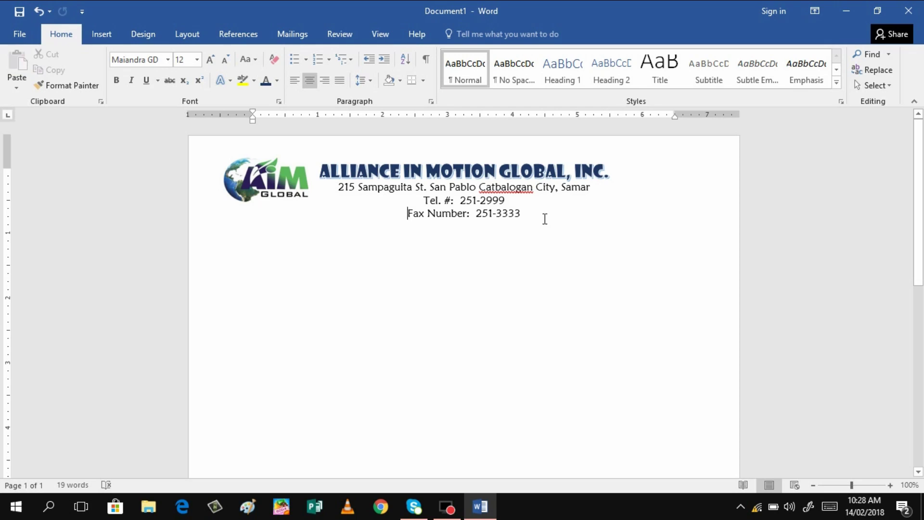
- Type a row of underscores under the fax number so it becomes a border line
{"action": "left_click", "coordinate": [528, 216]}
{"action": "key", "text": "Return"}
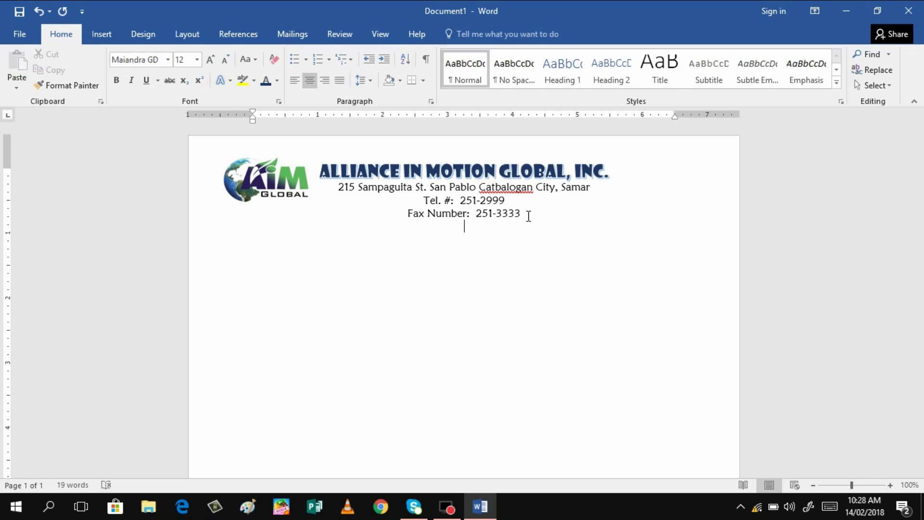
{"action": "type", "text": "____________________________________________________________________________________________"}
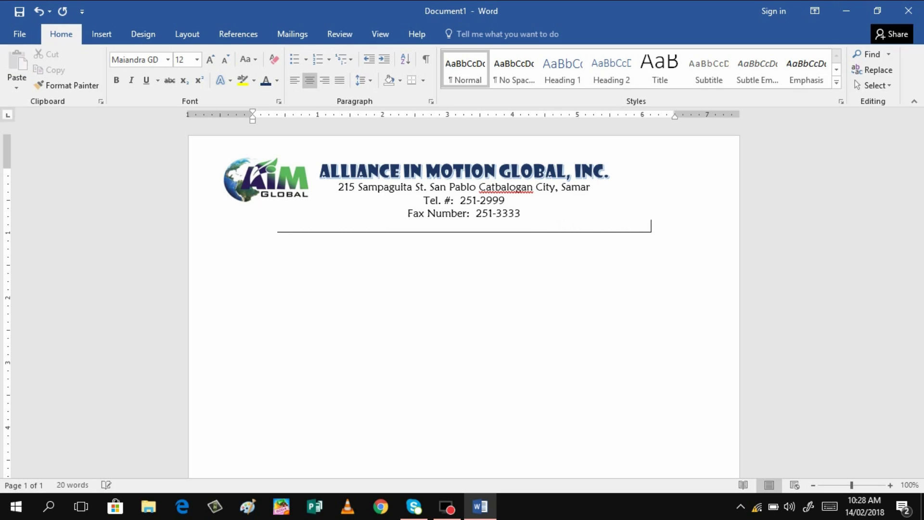
{"action": "type", "text": "____________"}
{"action": "key", "text": "Return"}
{"action": "key", "text": "BackSpace"}
{"action": "key", "text": "Return"}
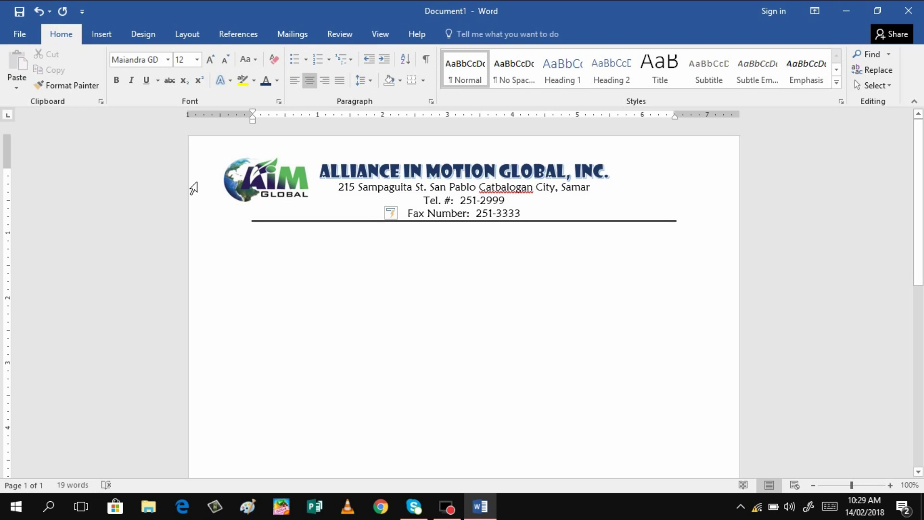
- Draw a level straight line shape across the page beneath the black rule
{"action": "left_click", "coordinate": [102, 35]}
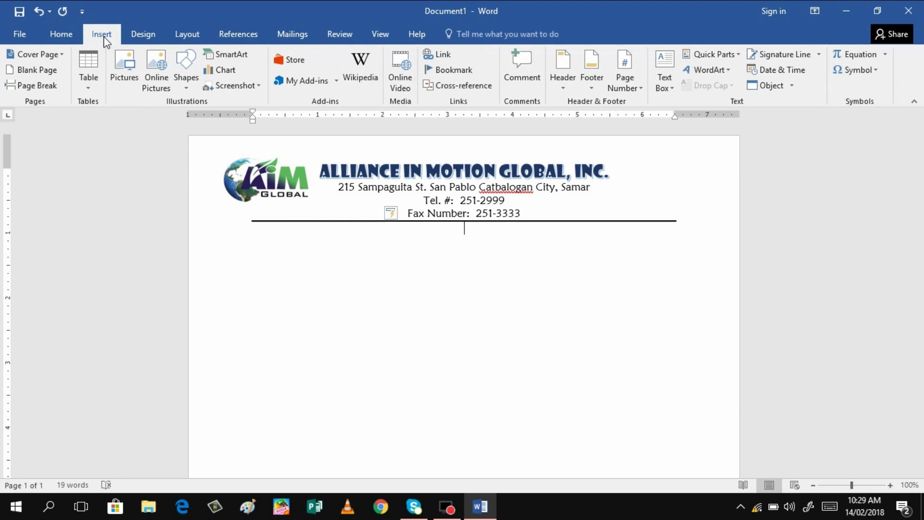
{"action": "left_click", "coordinate": [188, 89]}
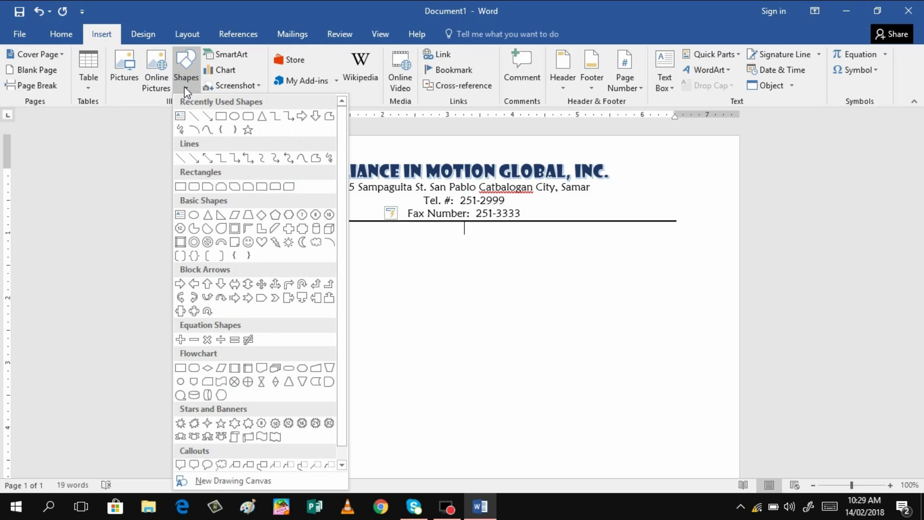
{"action": "left_click", "coordinate": [197, 117]}
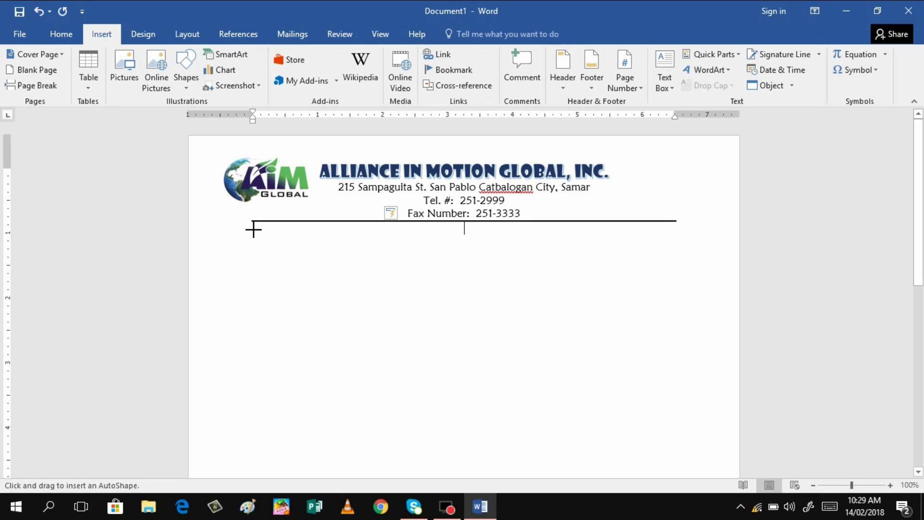
{"action": "mouse_move", "coordinate": [254, 229]}
{"action": "left_mouse_down"}
{"action": "mouse_move", "coordinate": [330, 248]}
{"action": "mouse_move", "coordinate": [676, 226]}
{"action": "left_mouse_up"}
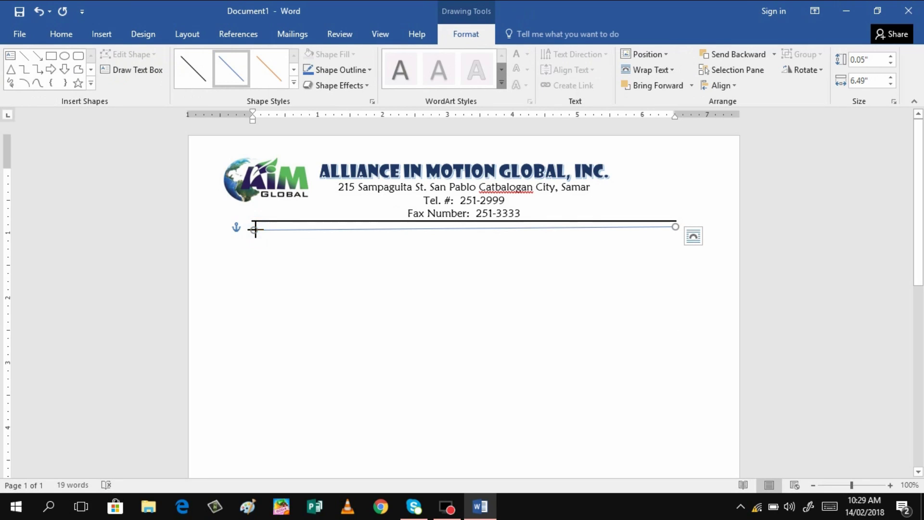
{"action": "left_click_drag", "start_coordinate": [255, 229], "coordinate": [256, 228]}
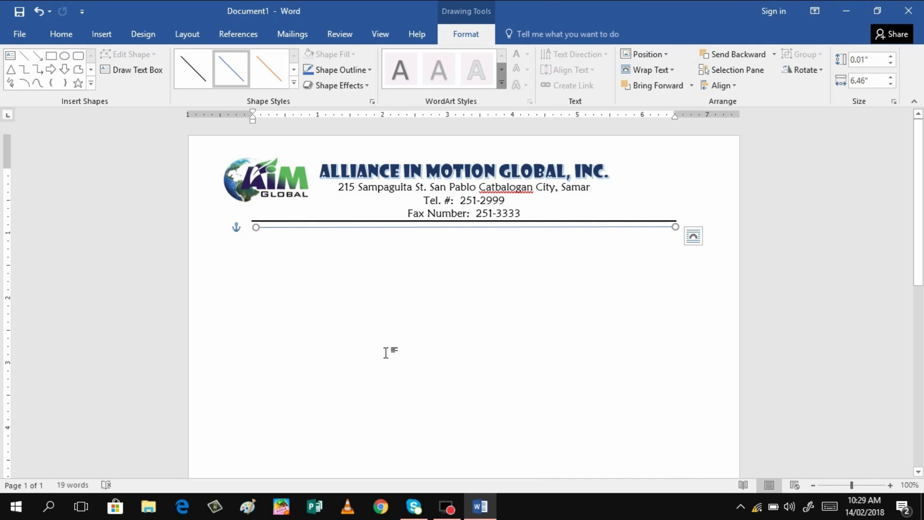
- Apply the Intense Line - Accent 1 style to the line and open its More Lines settings
{"action": "left_click", "coordinate": [294, 86]}
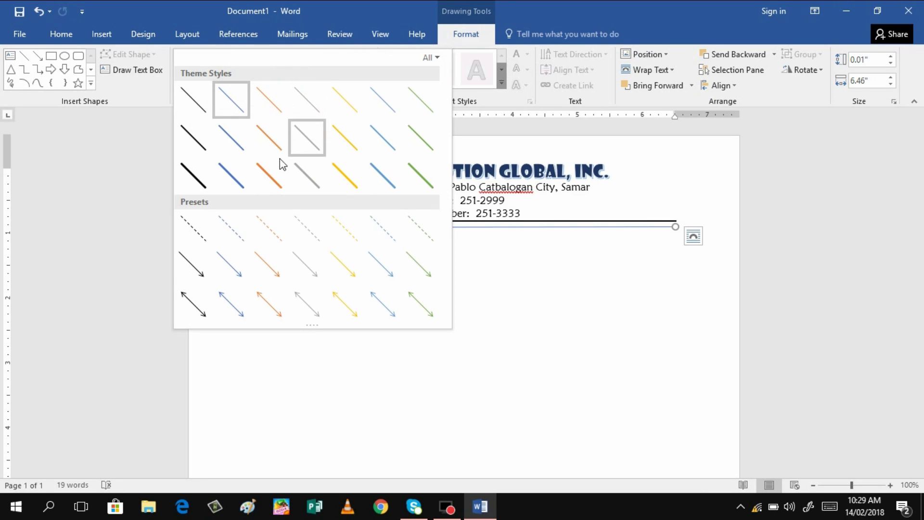
{"action": "left_click", "coordinate": [230, 182]}
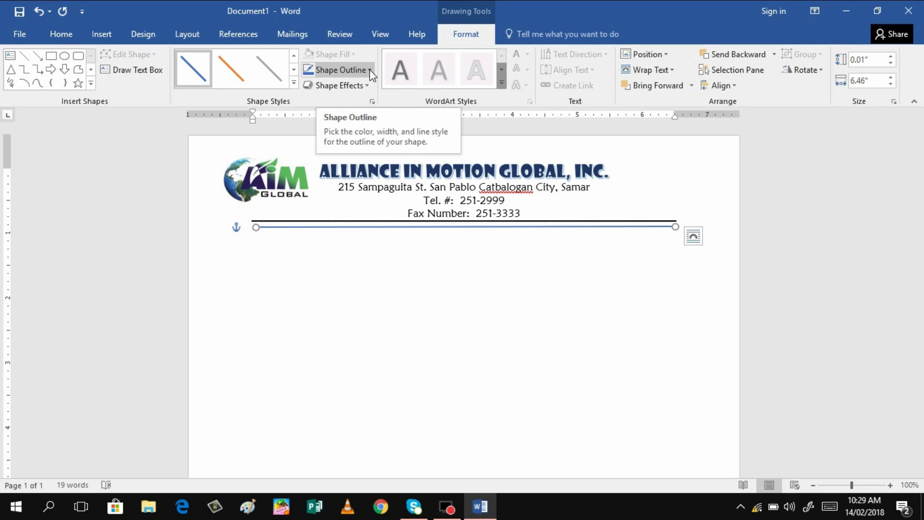
{"action": "left_click", "coordinate": [370, 71]}
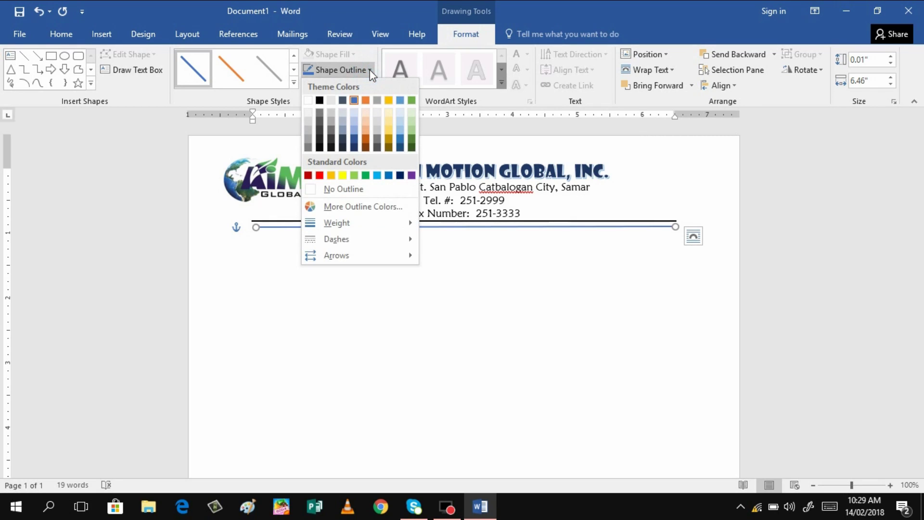
{"action": "mouse_move", "coordinate": [349, 220]}
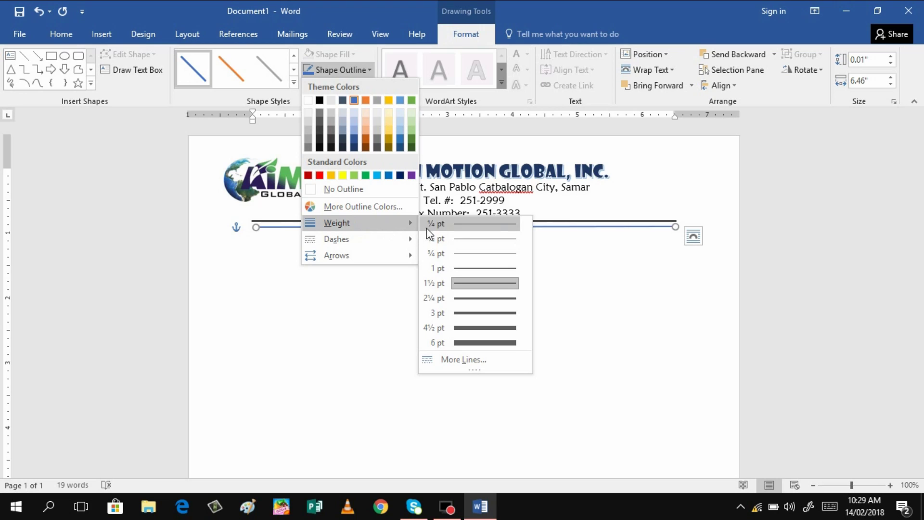
{"action": "left_click", "coordinate": [470, 361]}
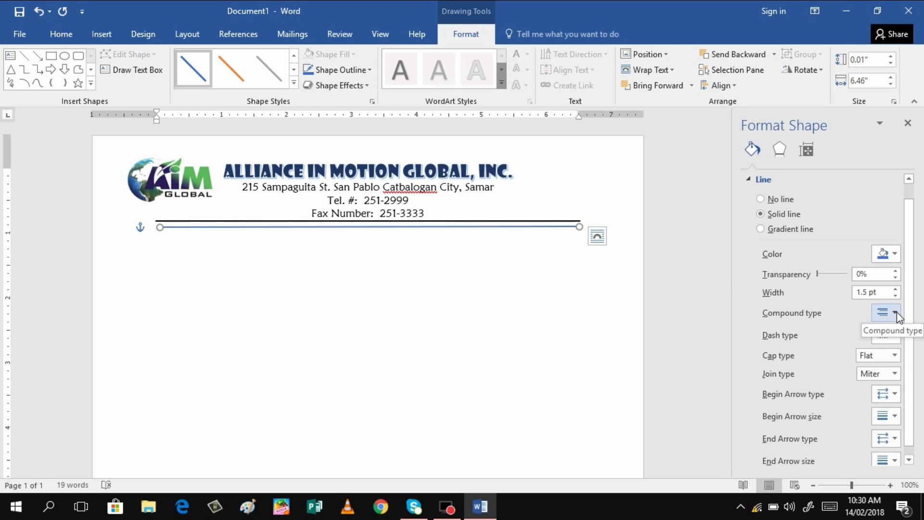
- Color the divider line standard blue and raise its width to 3 pt
{"action": "left_click", "coordinate": [895, 254]}
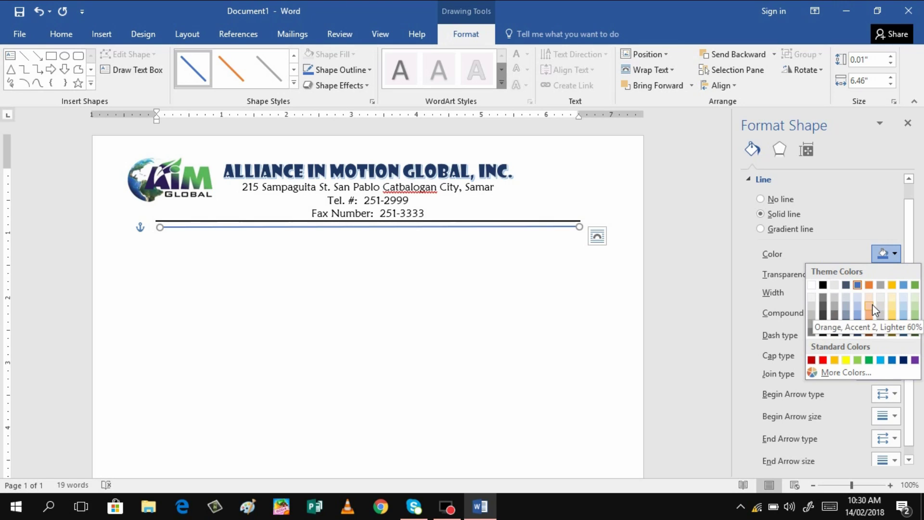
{"action": "left_click", "coordinate": [891, 360]}
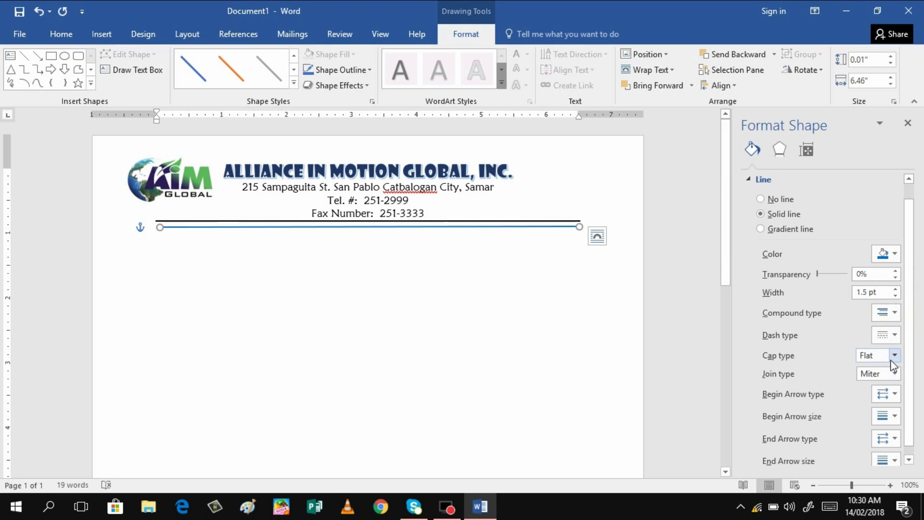
{"action": "left_click", "coordinate": [895, 290]}
{"action": "left_click", "coordinate": [896, 290]}
{"action": "left_click", "coordinate": [896, 290]}
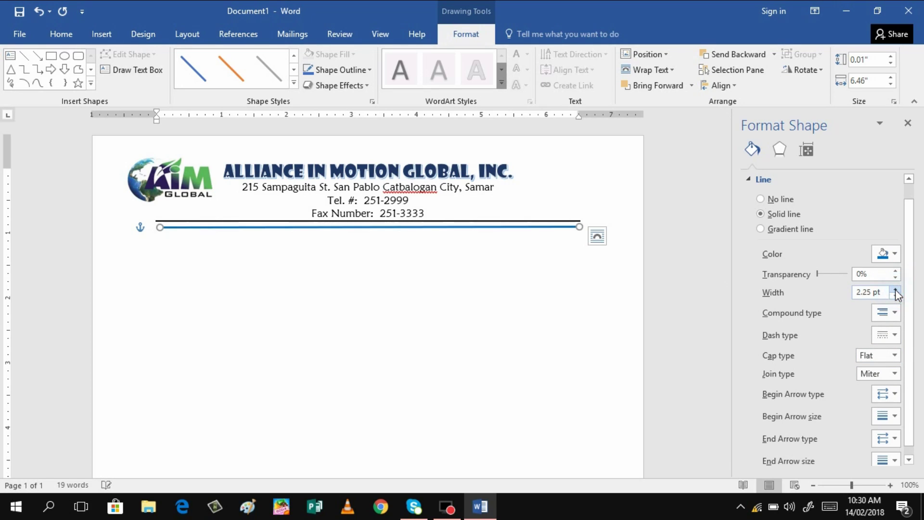
{"action": "left_click", "coordinate": [896, 290]}
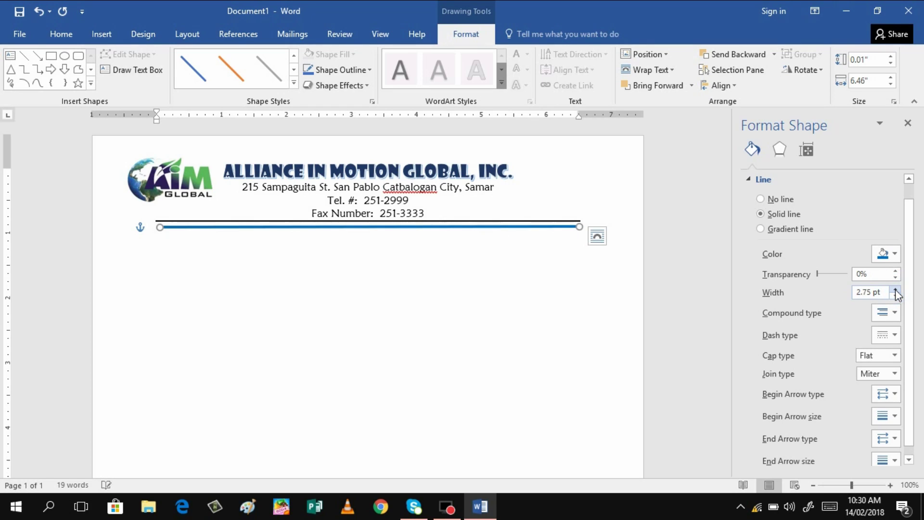
{"action": "left_click", "coordinate": [896, 290]}
- Give the line a triple compound stroke, extend its left end to the black line, and thicken it to 3.5 pt
{"action": "left_click", "coordinate": [895, 313]}
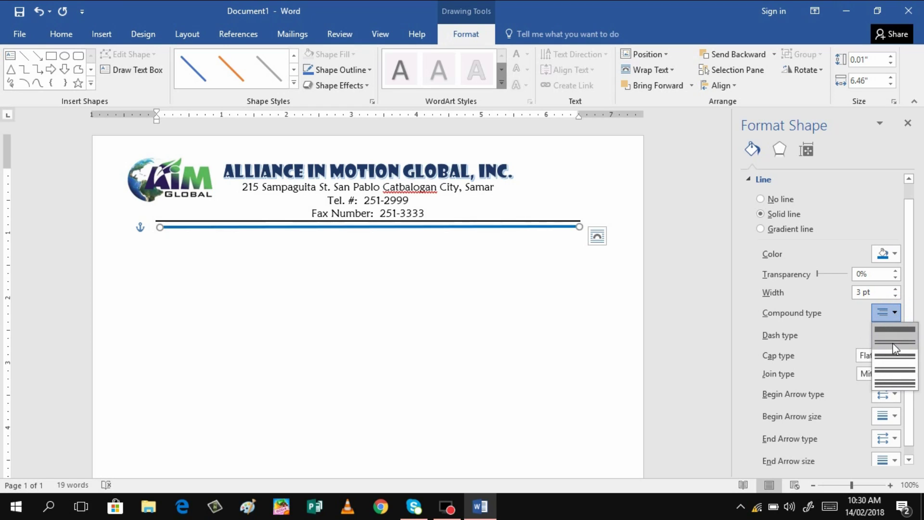
{"action": "left_click", "coordinate": [889, 385]}
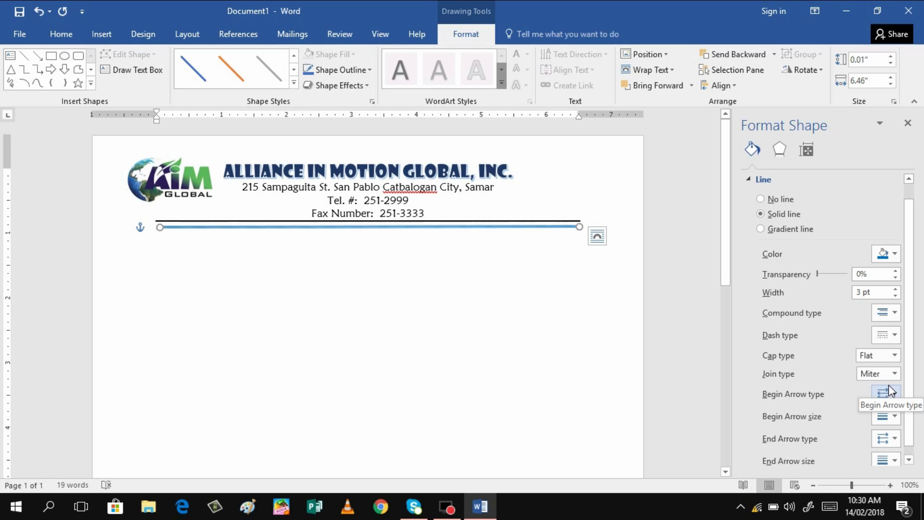
{"action": "left_click", "coordinate": [894, 313]}
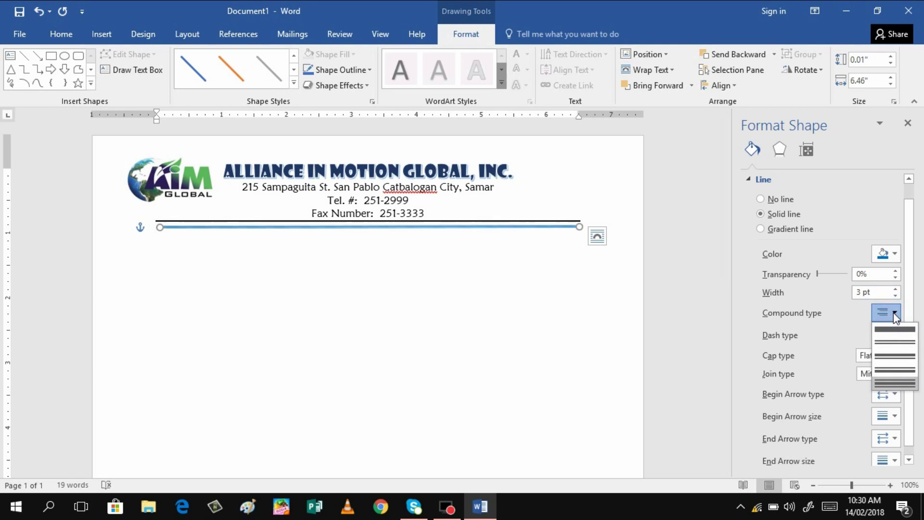
{"action": "left_click", "coordinate": [889, 383]}
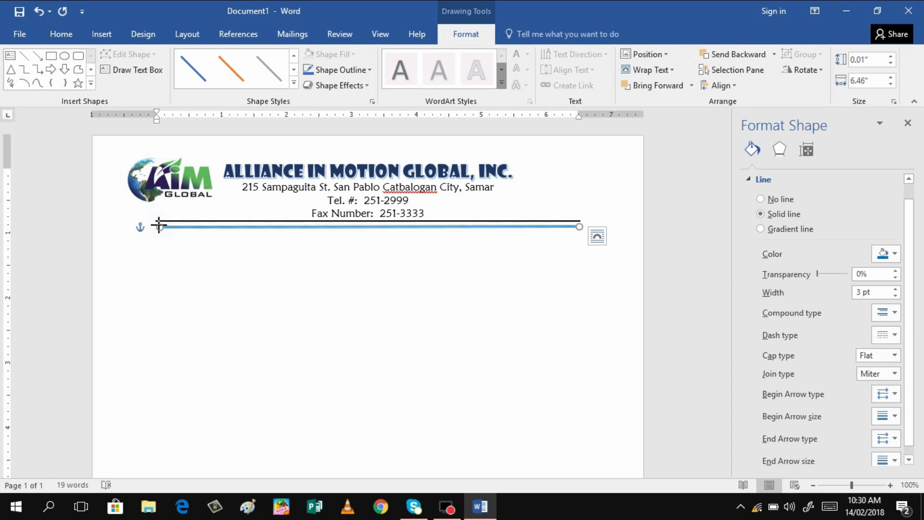
{"action": "left_click_drag", "start_coordinate": [158, 225], "coordinate": [154, 226]}
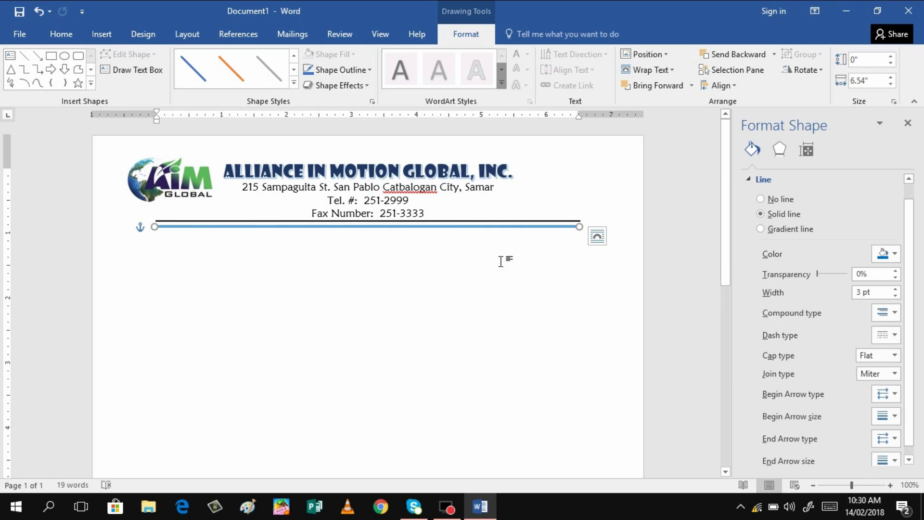
{"action": "left_click", "coordinate": [896, 289]}
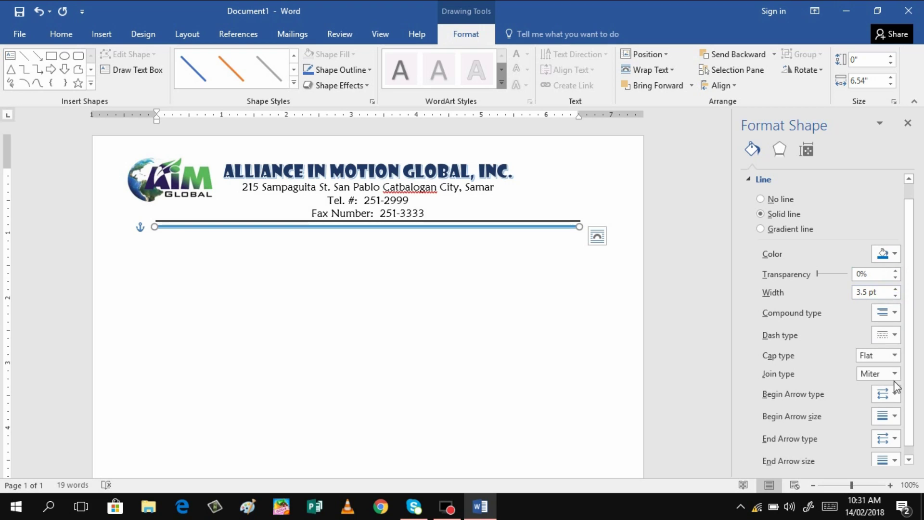
- At 120% zoom, drag the blue triple divider up until it sits just beneath the black rule
{"action": "left_click", "coordinate": [890, 486]}
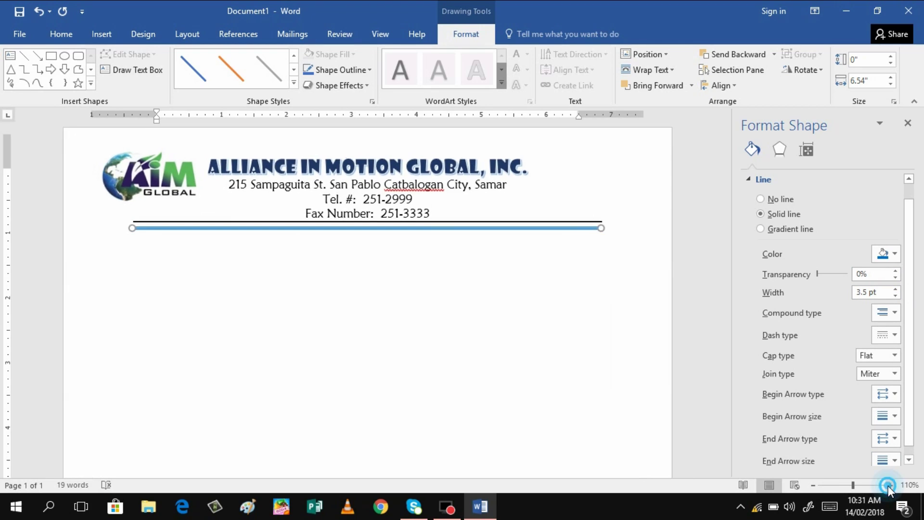
{"action": "left_click", "coordinate": [890, 486]}
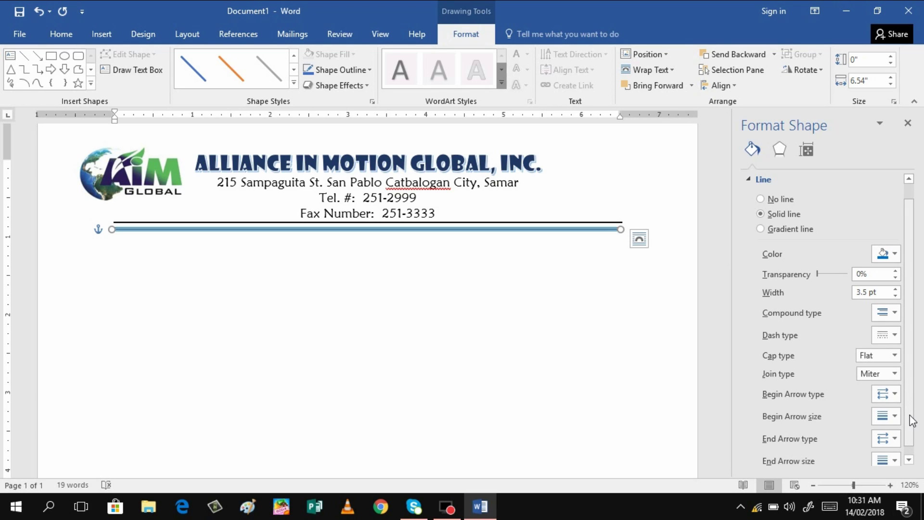
{"action": "left_click", "coordinate": [894, 417]}
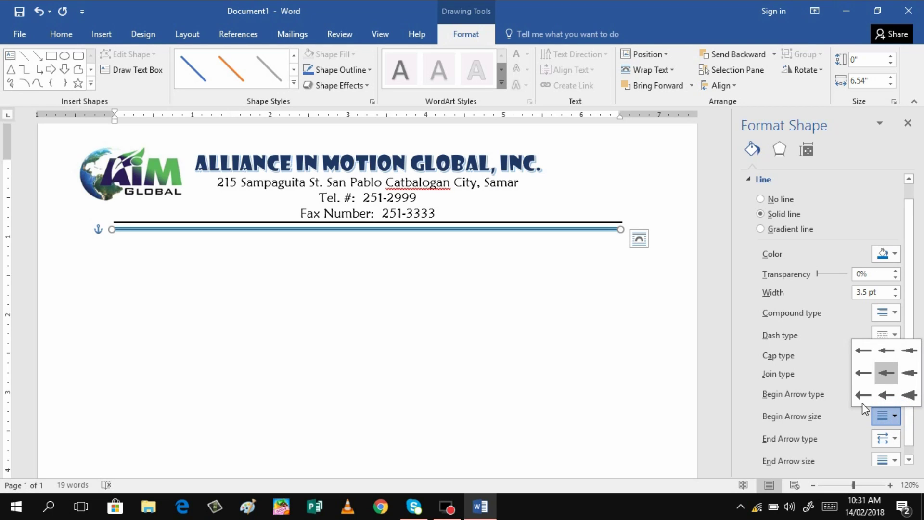
{"action": "left_click", "coordinate": [768, 416]}
{"action": "left_click", "coordinate": [581, 336]}
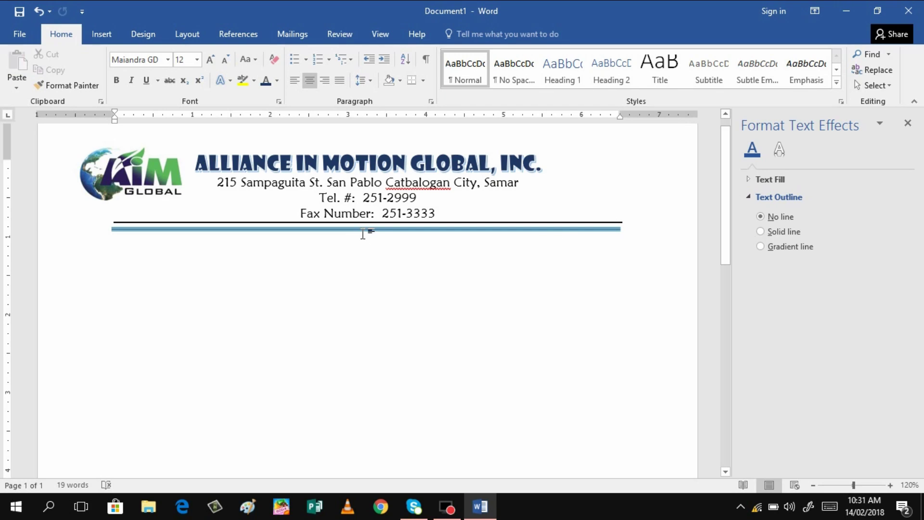
{"action": "left_click", "coordinate": [380, 241]}
{"action": "left_click", "coordinate": [346, 229]}
{"action": "left_click_drag", "start_coordinate": [345, 230], "coordinate": [351, 226]}
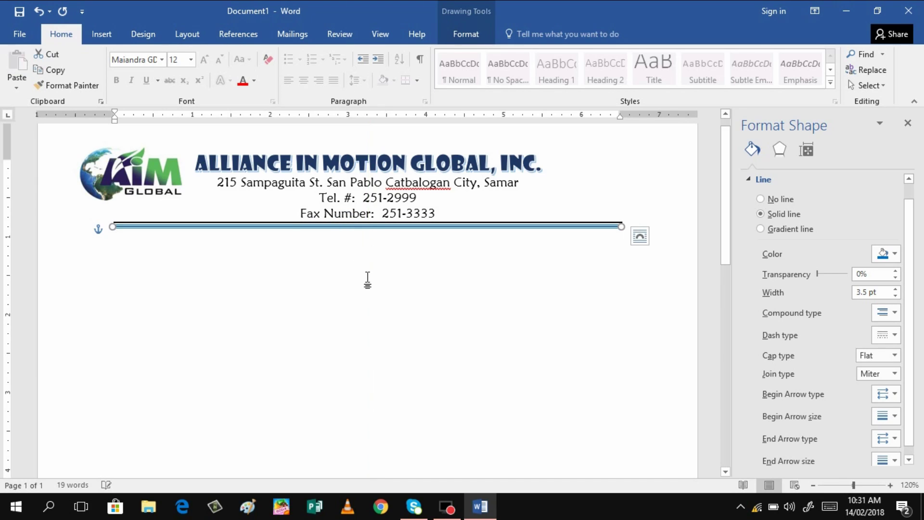
{"action": "left_click", "coordinate": [372, 294]}
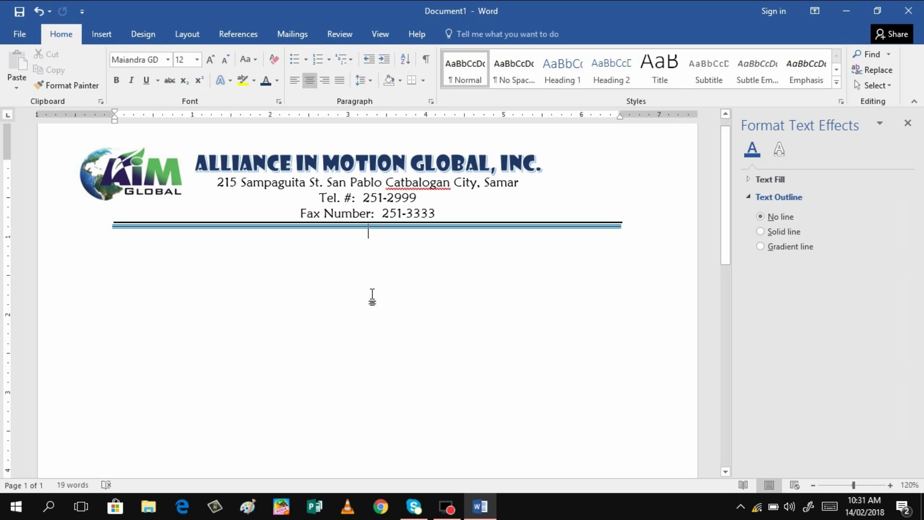